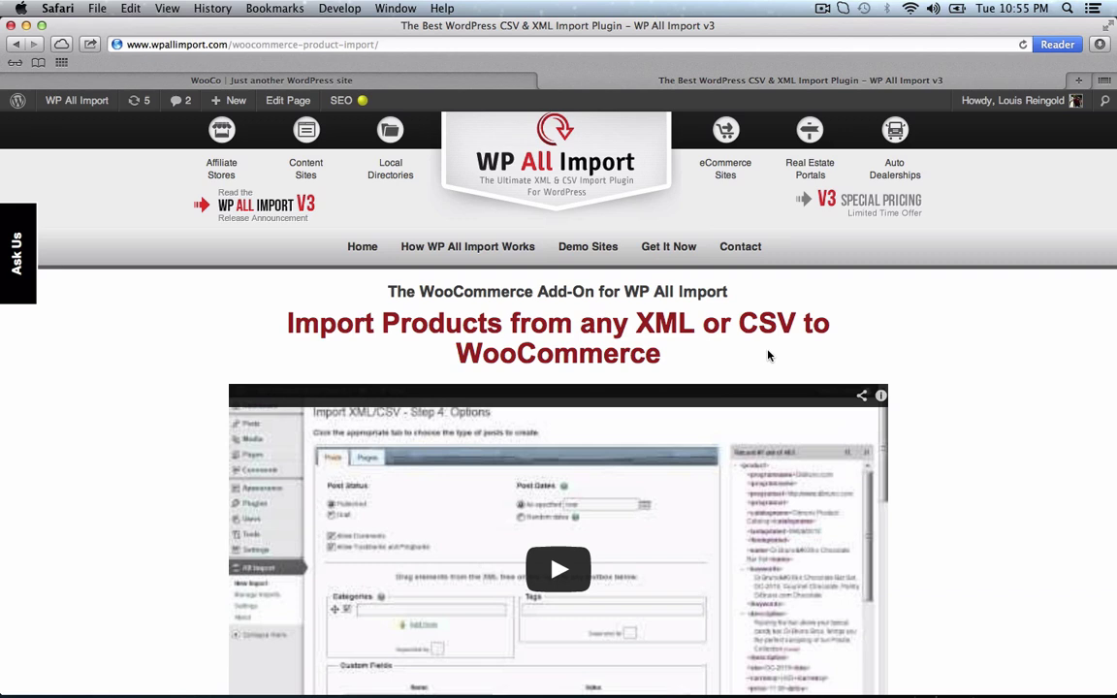
- Switch to the WooCo site and open its Shop page to check the current products
click(378, 78)
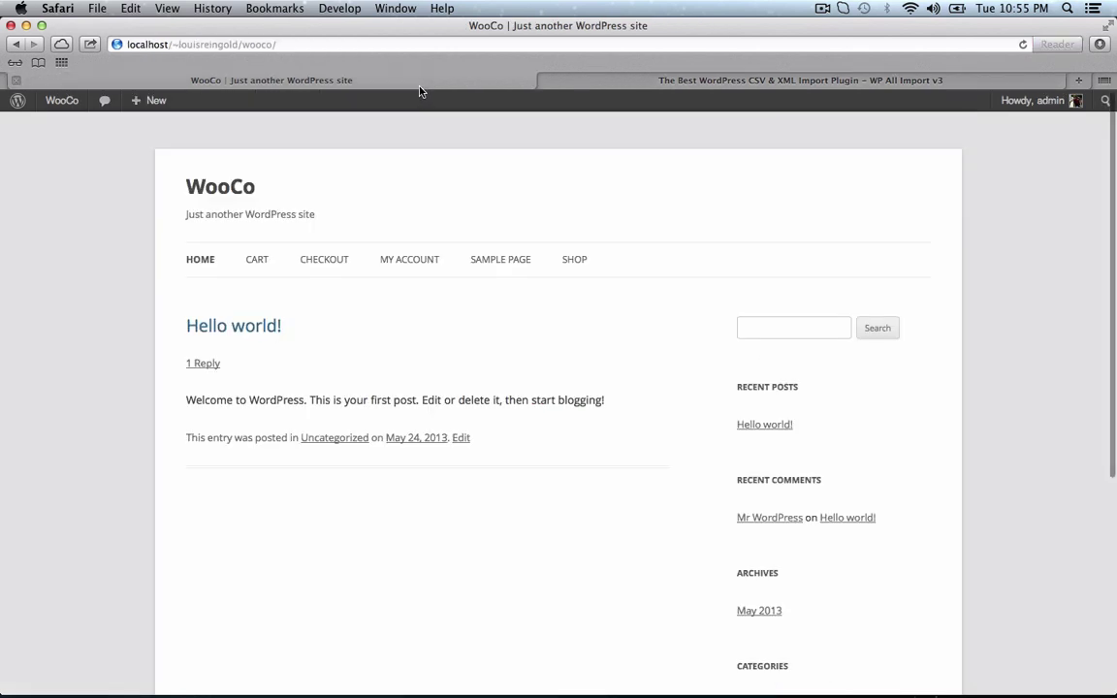
mouse_move(424, 395)
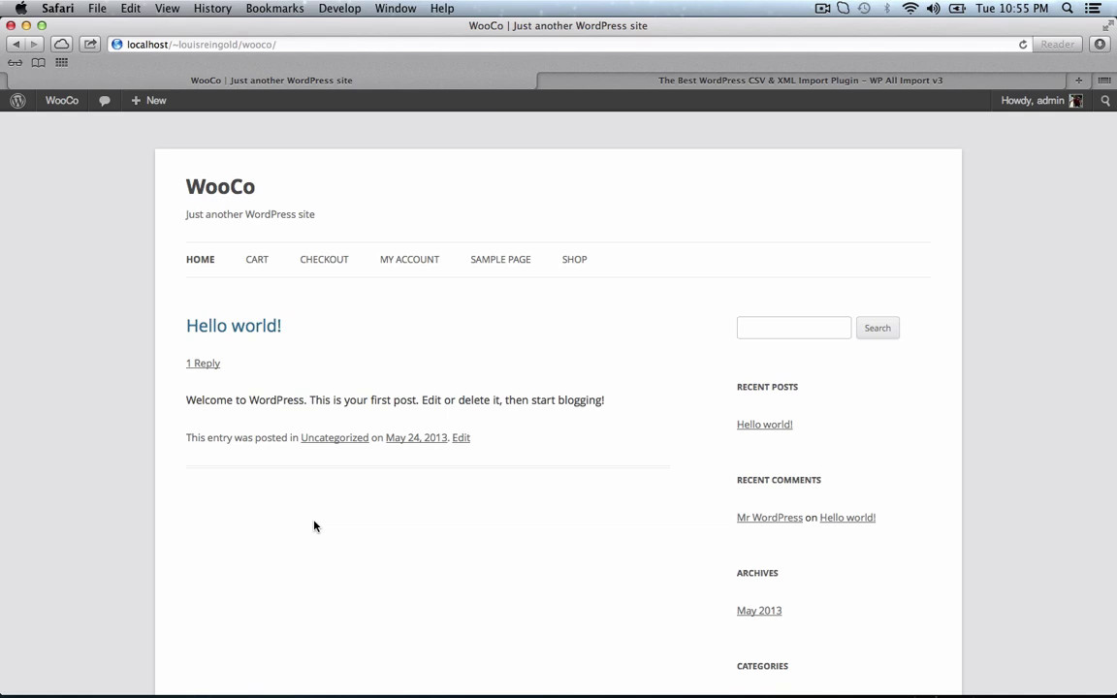
click(574, 259)
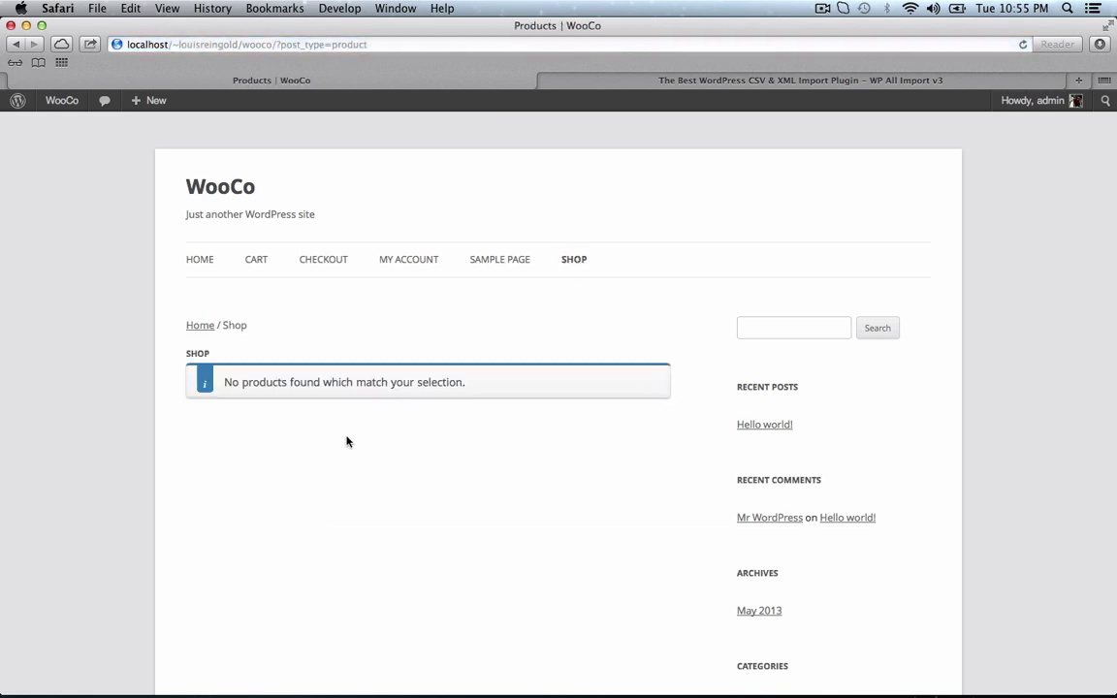
- Start a new All Import import by uploading demo-feed.xml from the computer, and accept /Product as the element selection
click(82, 102)
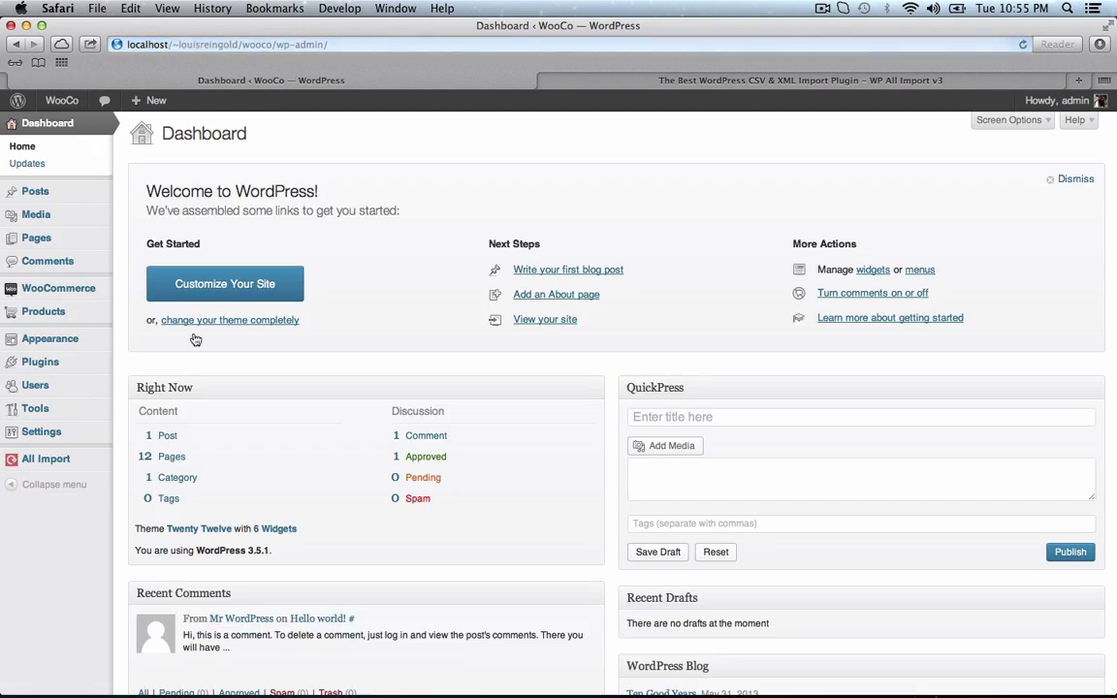
mouse_move(78, 460)
click(151, 458)
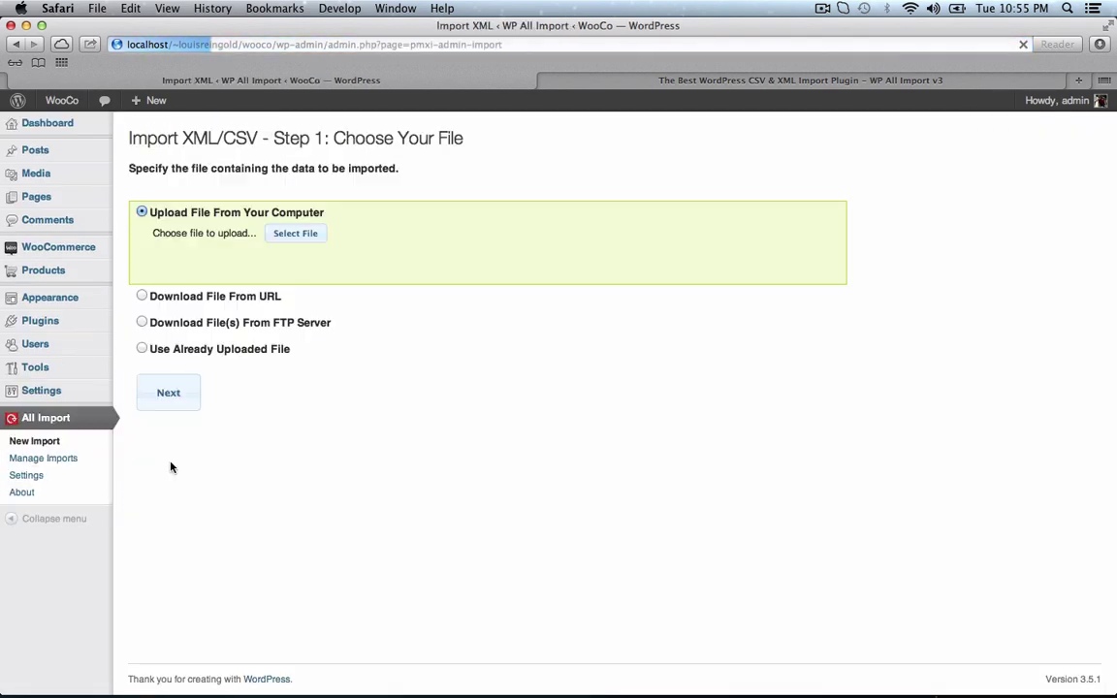
click(309, 236)
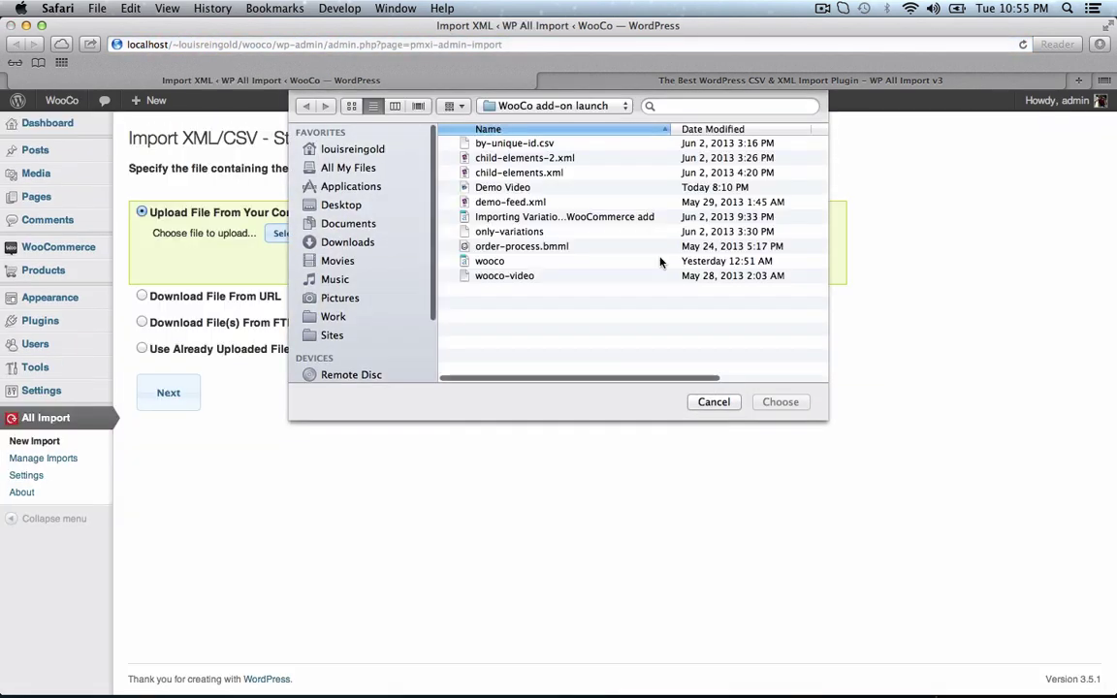
double_click(511, 202)
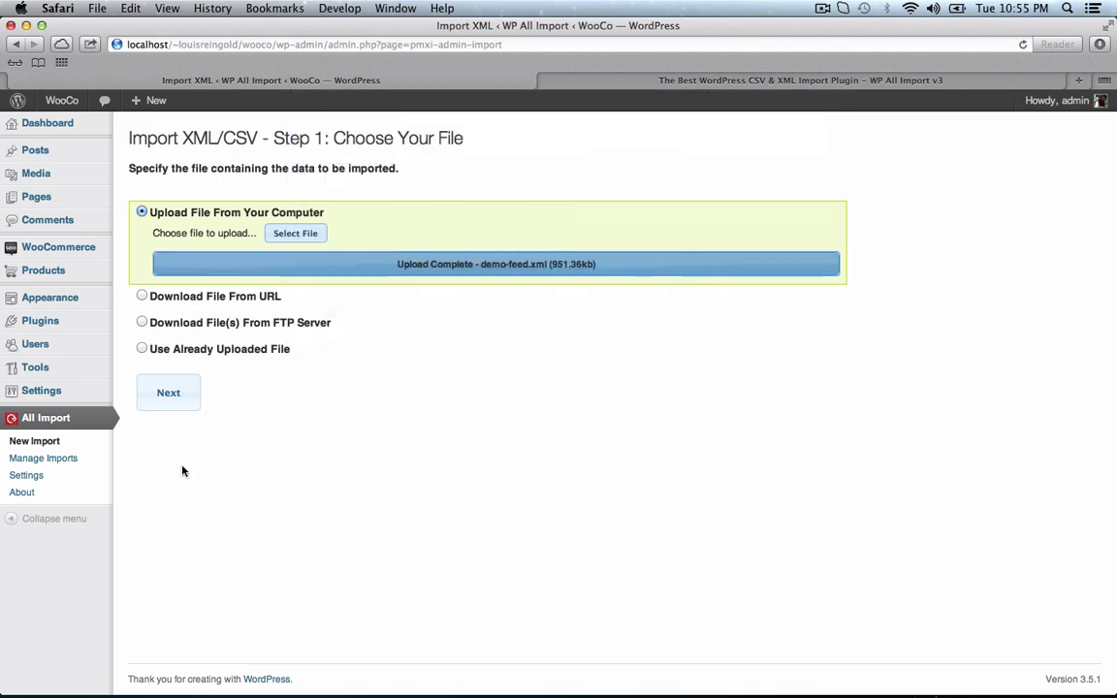
click(163, 407)
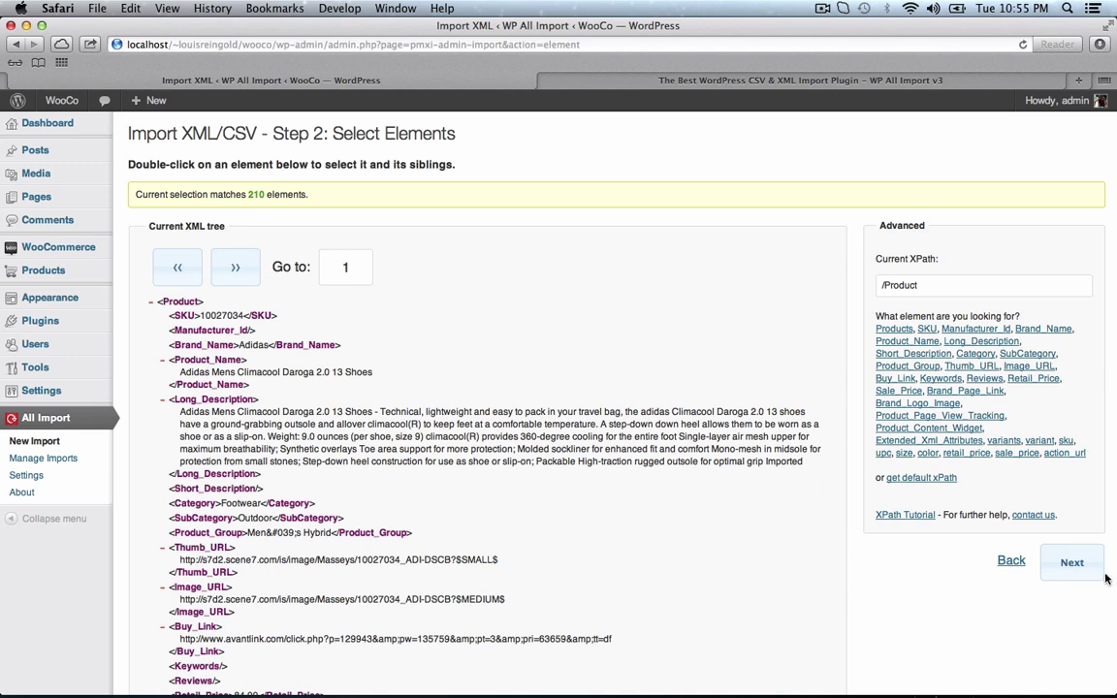
click(1068, 571)
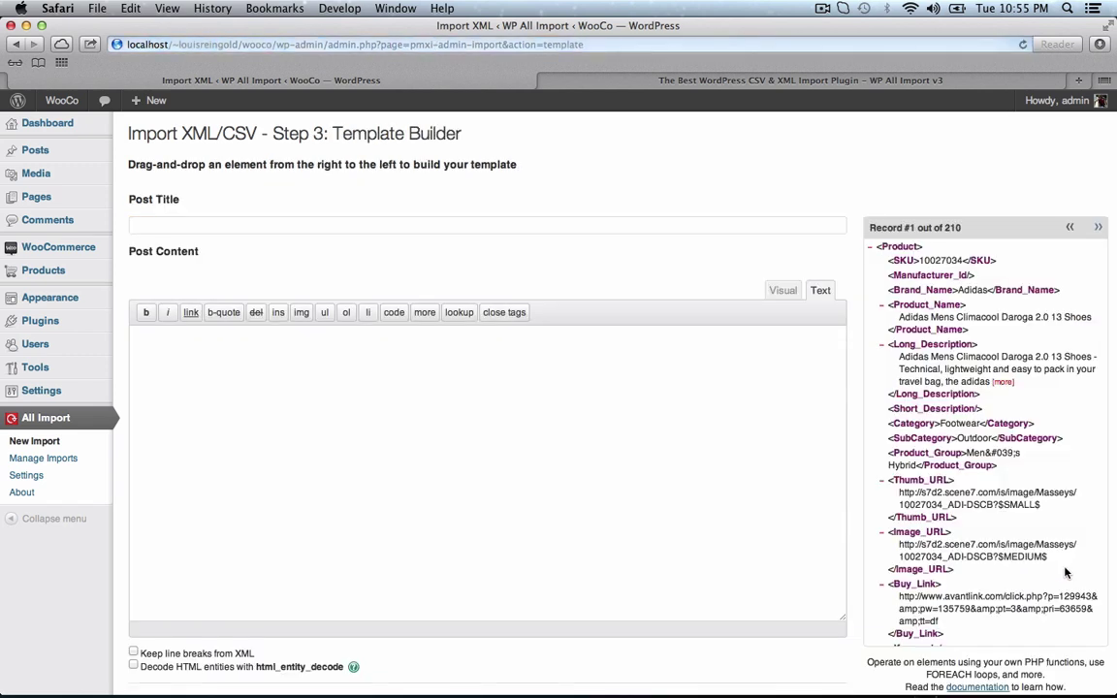
- Build the template with Product_Name as the post title and Long_Description as the post content, and continue to the import options
drag(937, 317, 427, 229)
click(397, 400)
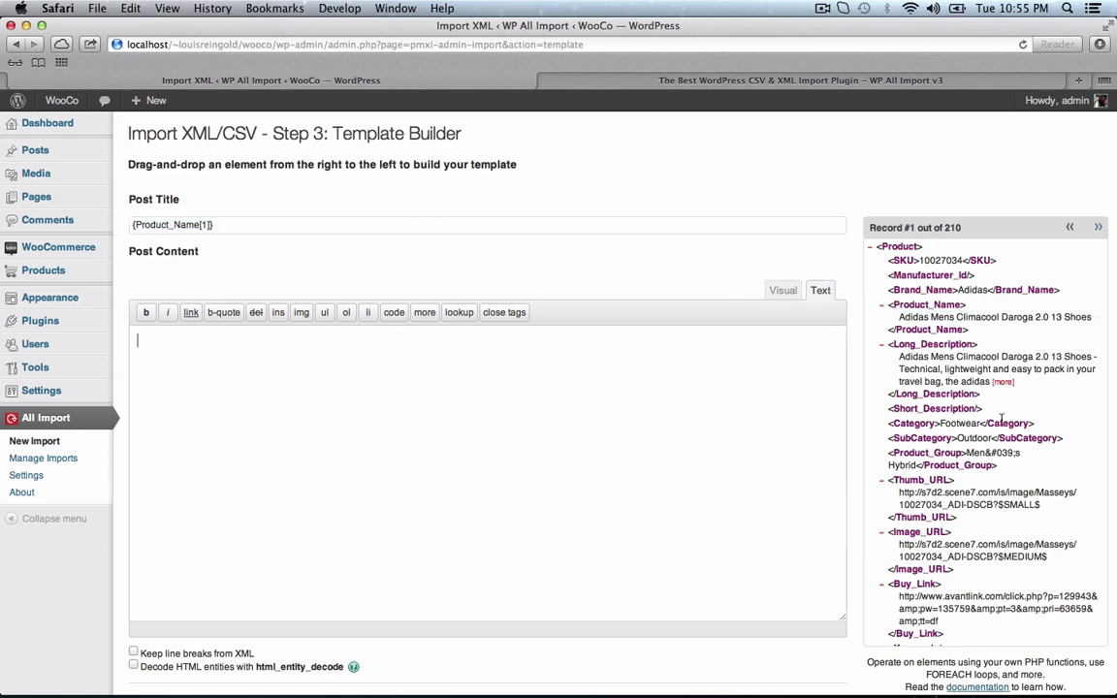
scroll(1031, 427, down, 5)
scroll(1031, 428, down, 2)
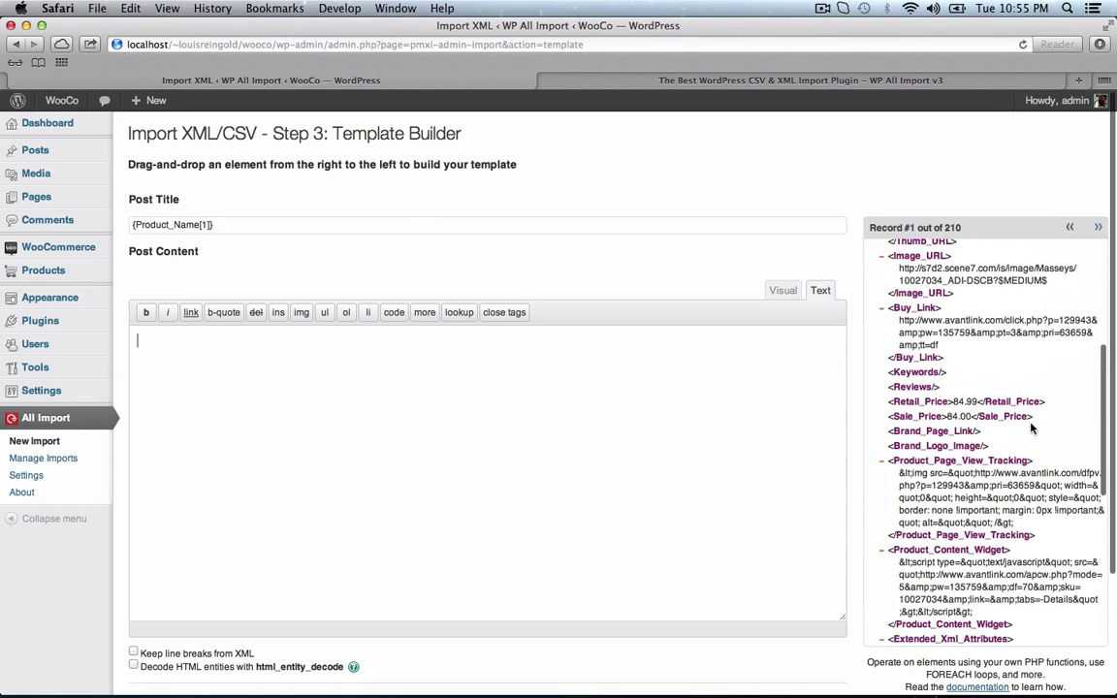
scroll(1029, 428, up, 8)
drag(930, 330, 381, 399)
scroll(511, 461, down, 3)
click(813, 621)
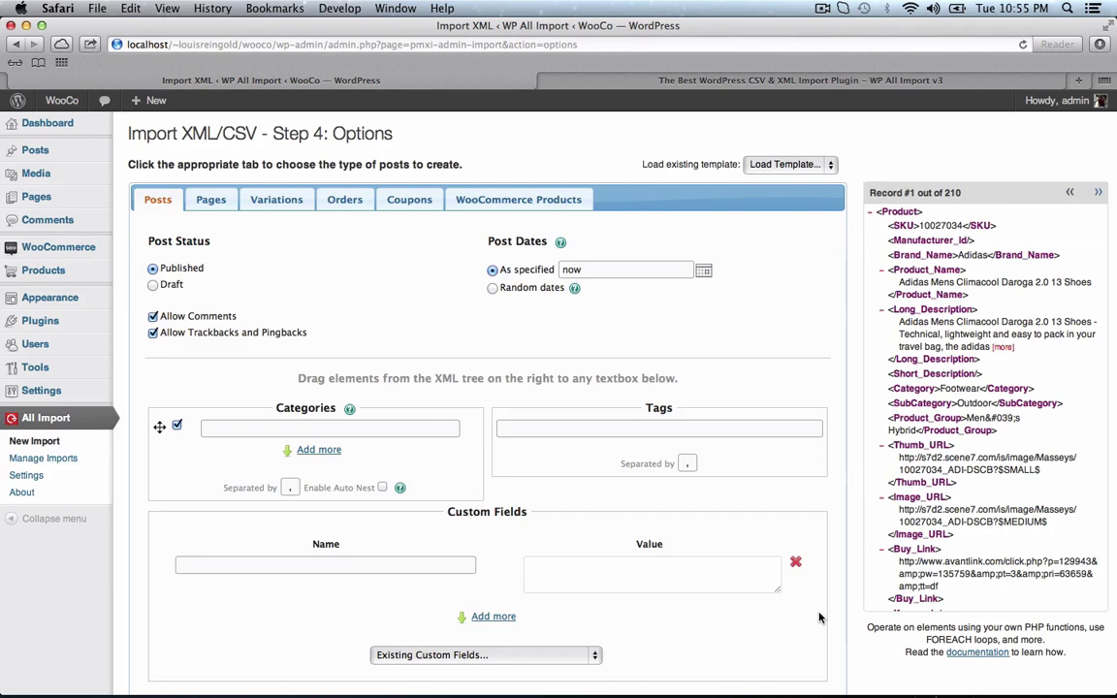
- Choose WooCommerce Products as the post type, set the product type to Variable product, and examine the record's variant elements
click(508, 202)
scroll(441, 355, down, 2)
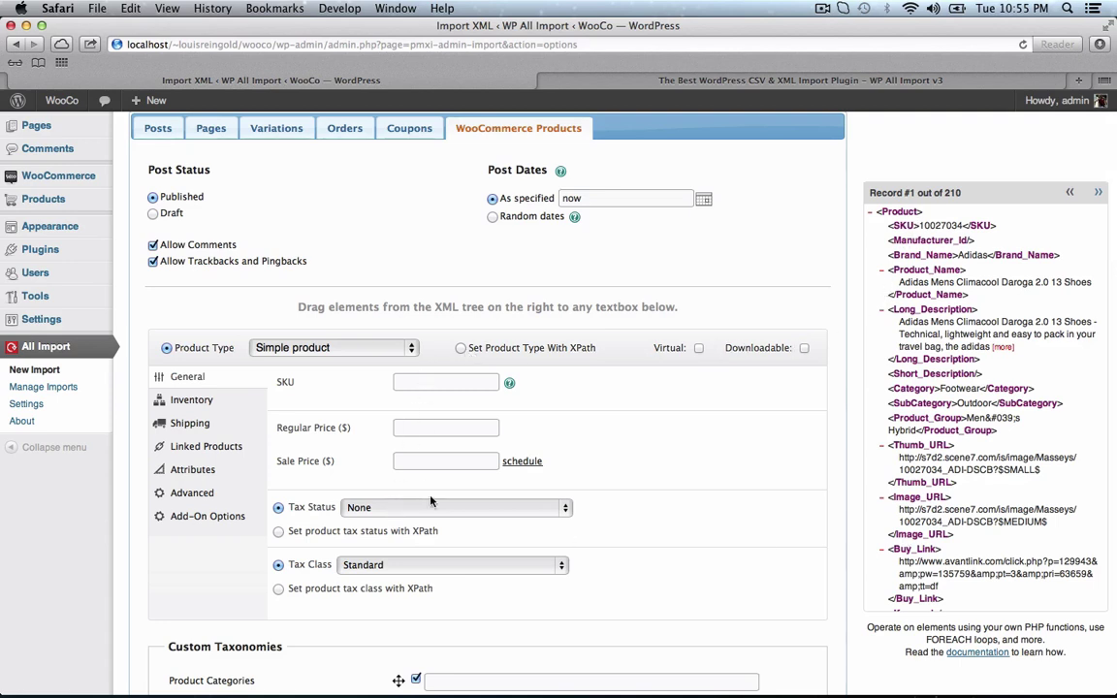
click(330, 348)
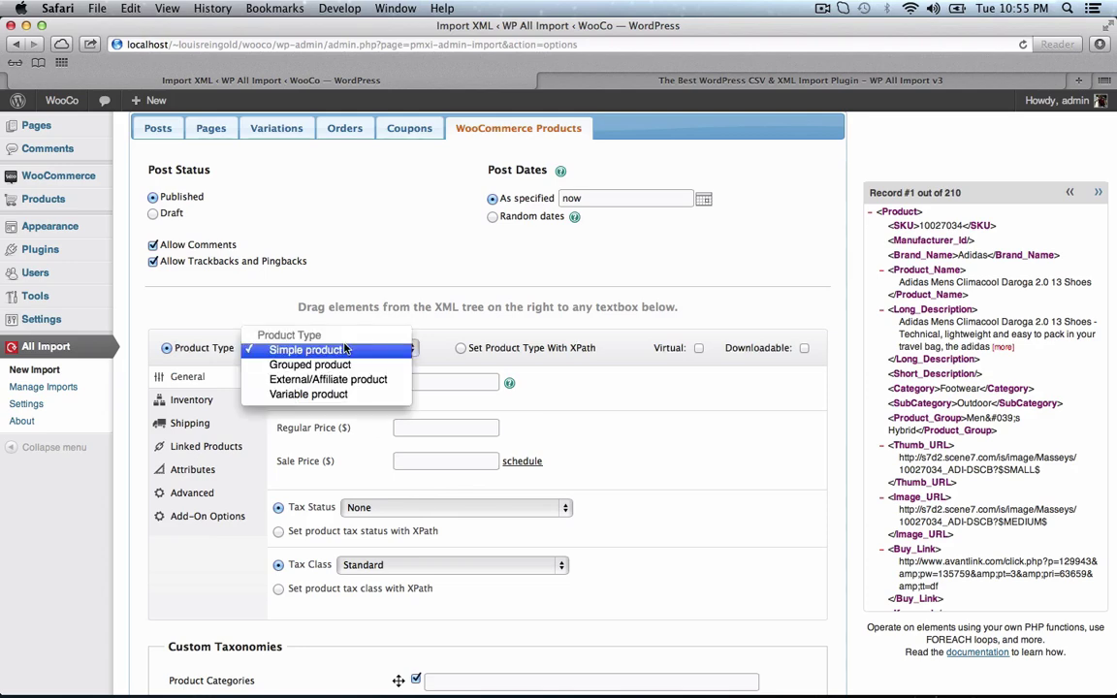
click(327, 394)
scroll(998, 427, down, 10)
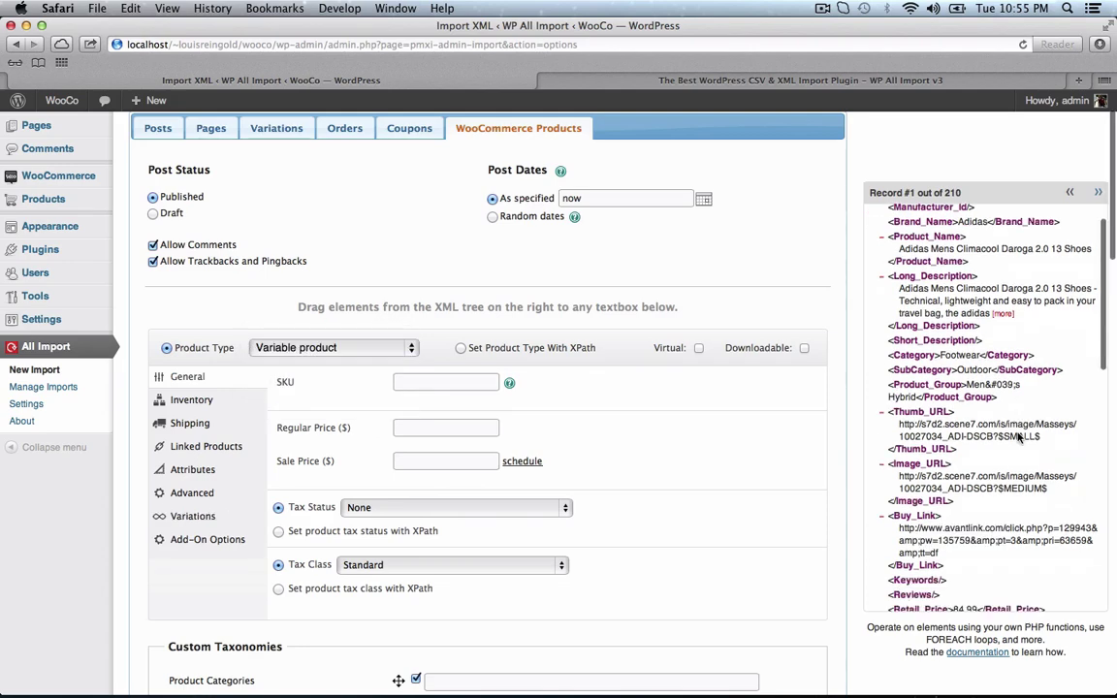
scroll(1018, 439, down, 3)
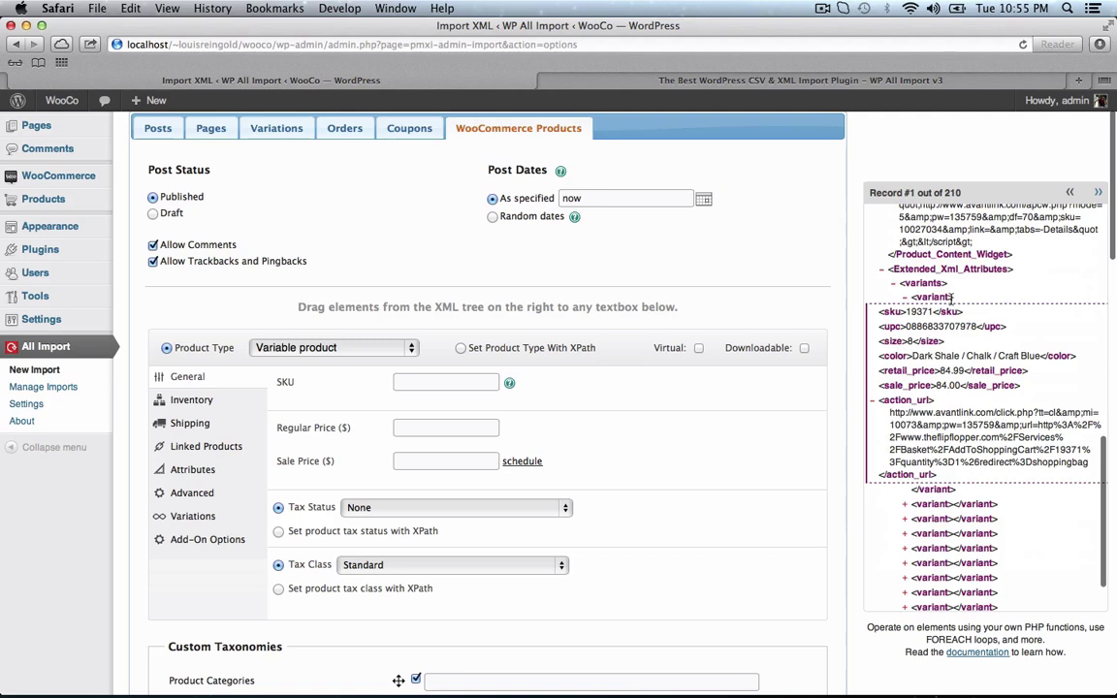
- Switch the product type to Simple product and back to Variable product to compare the available settings sections
click(295, 355)
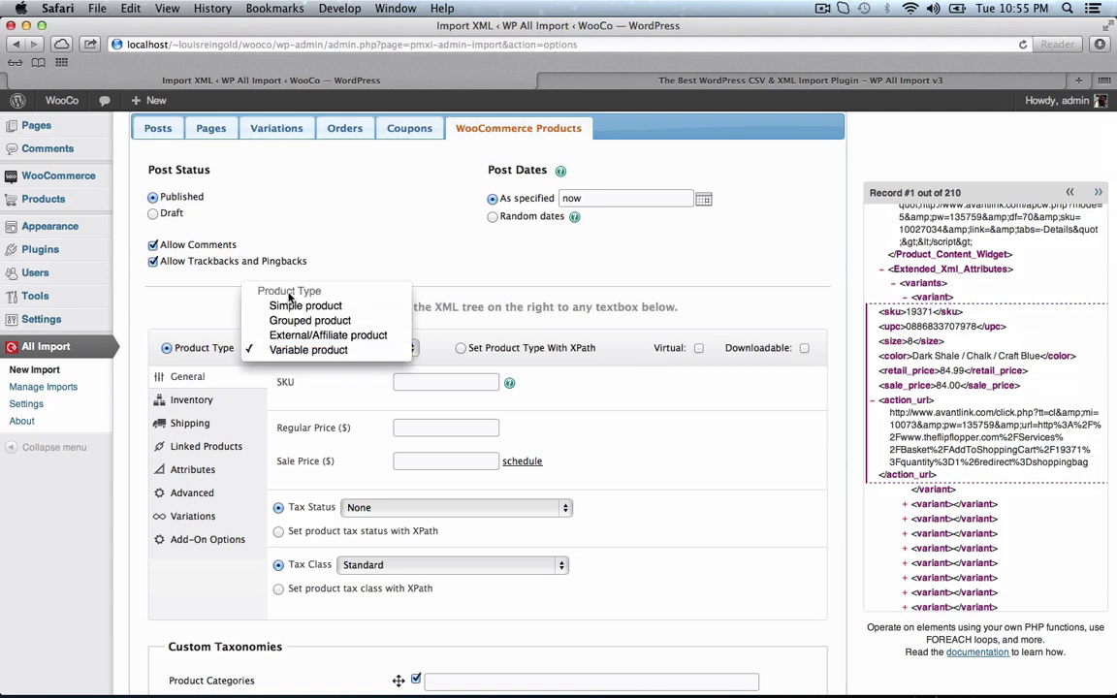
click(289, 305)
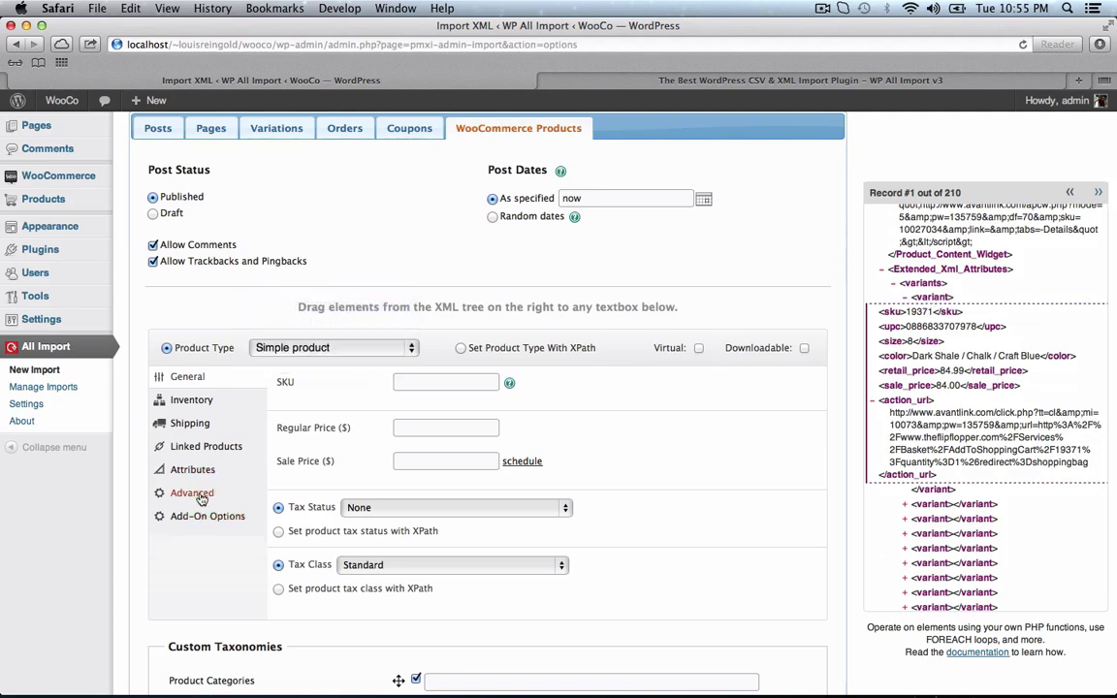
click(296, 349)
click(291, 374)
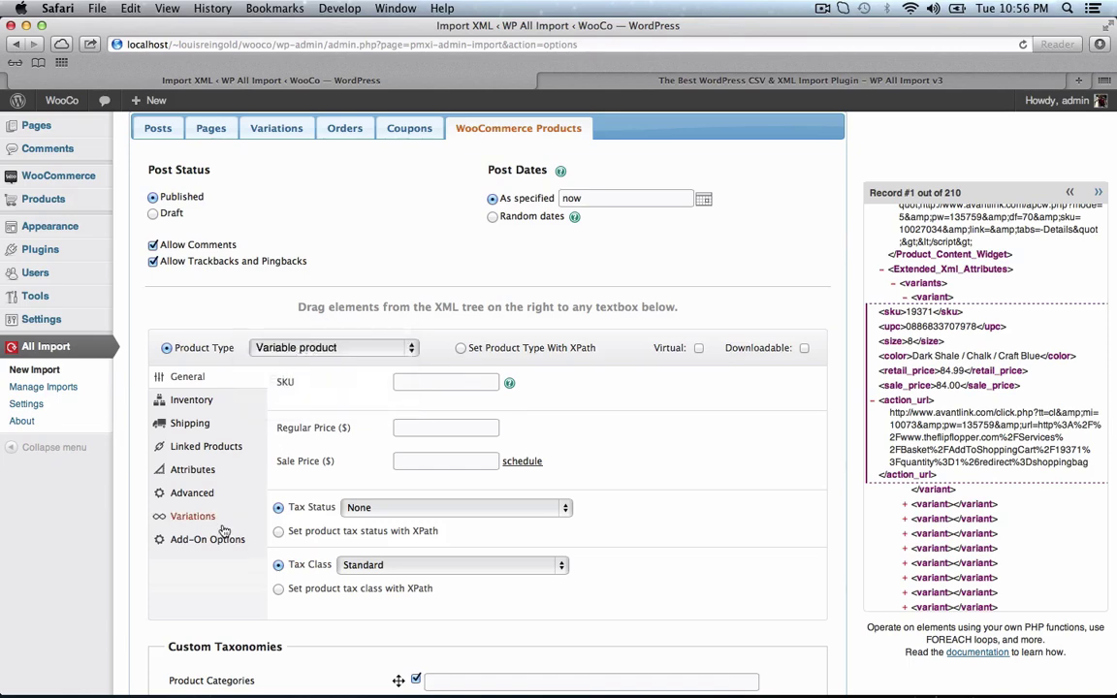
- Map the product's SKU to {SKU[1]}, regular price to {Retail_Price[1]}, and sale price to {Sale_Price[1]}
scroll(959, 254, up, 10)
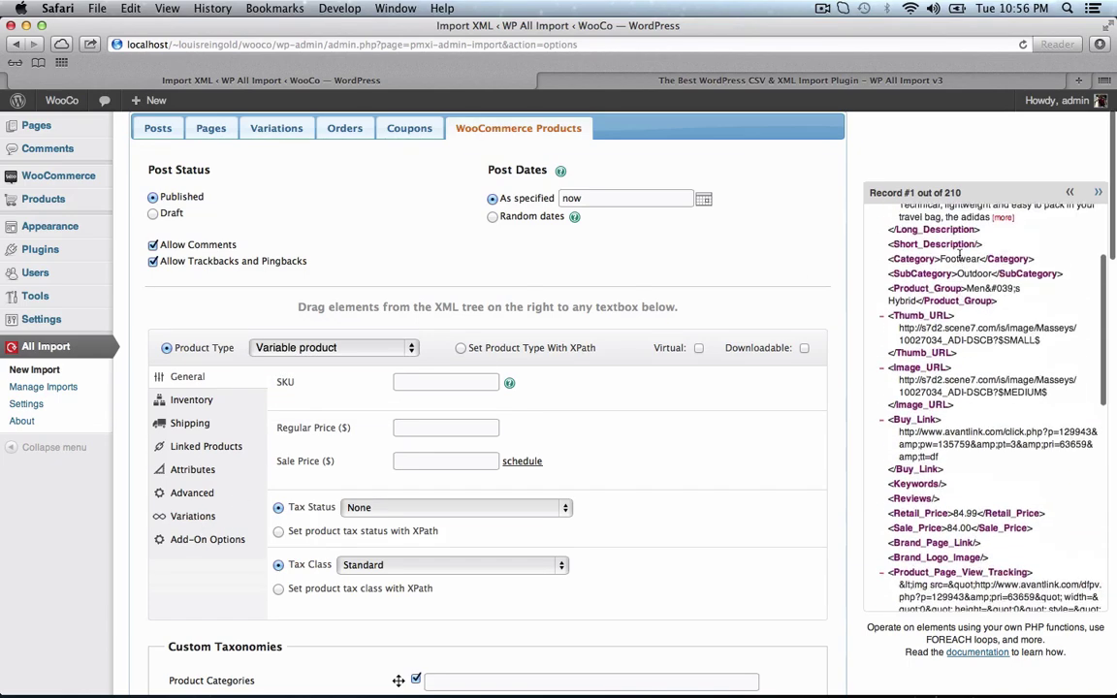
drag(901, 225, 435, 416)
click(433, 458)
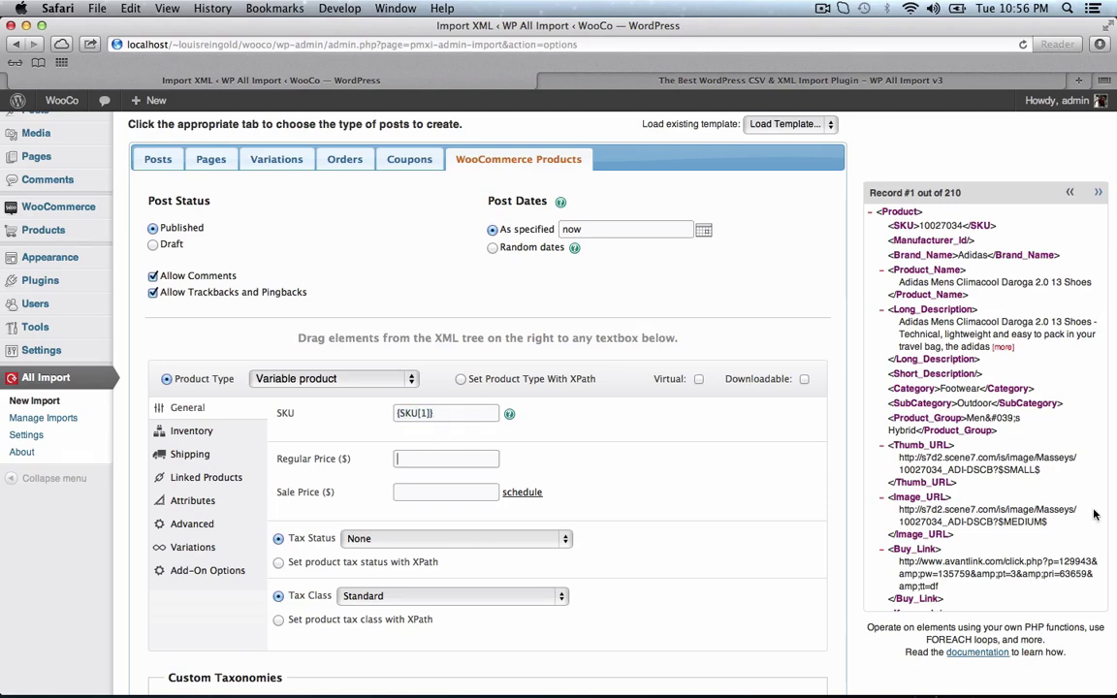
scroll(1091, 515, down, 8)
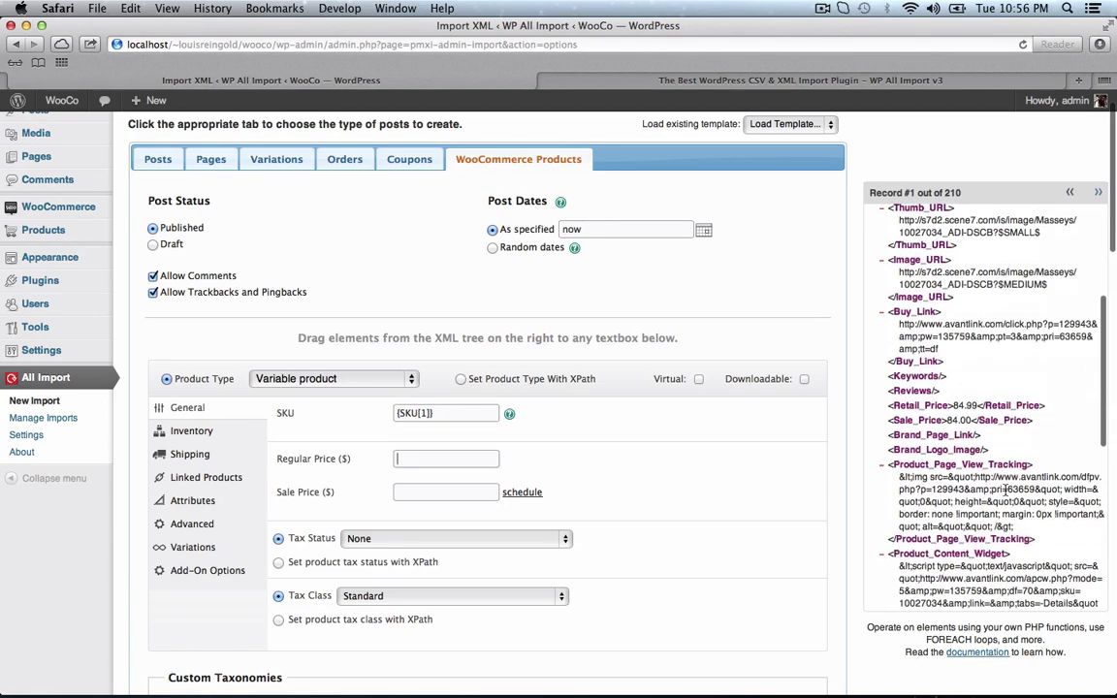
drag(930, 415, 446, 459)
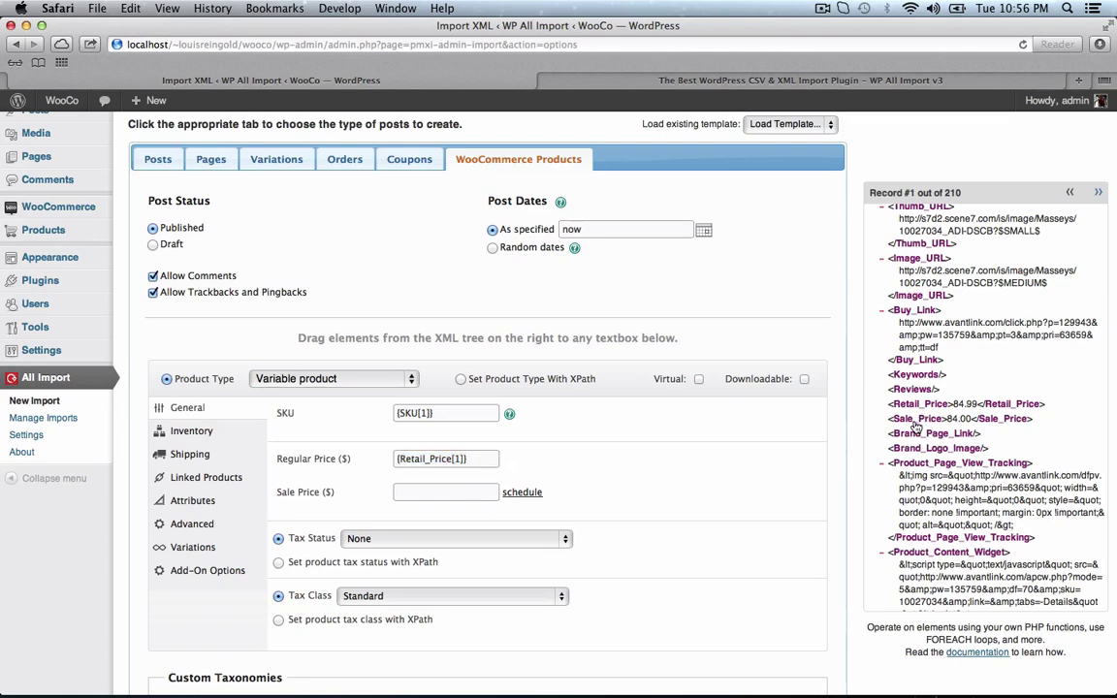
drag(915, 426, 447, 494)
- Review the product's Inventory, Shipping, Linked Products, Attributes and Advanced import settings
scroll(454, 439, down, 3)
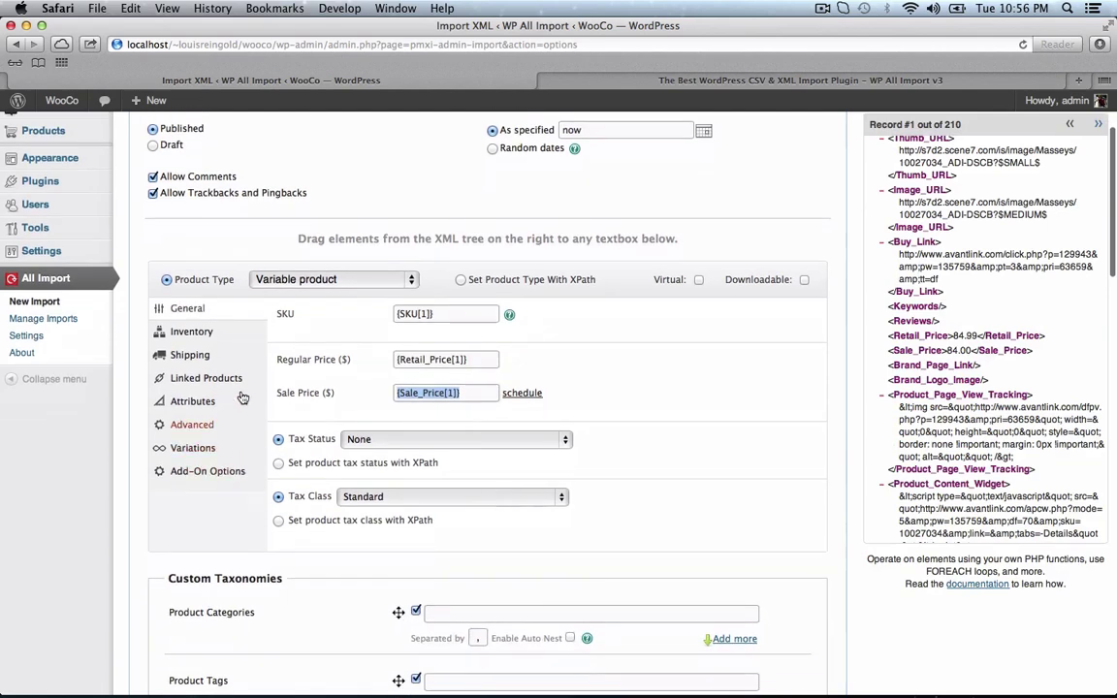
click(215, 339)
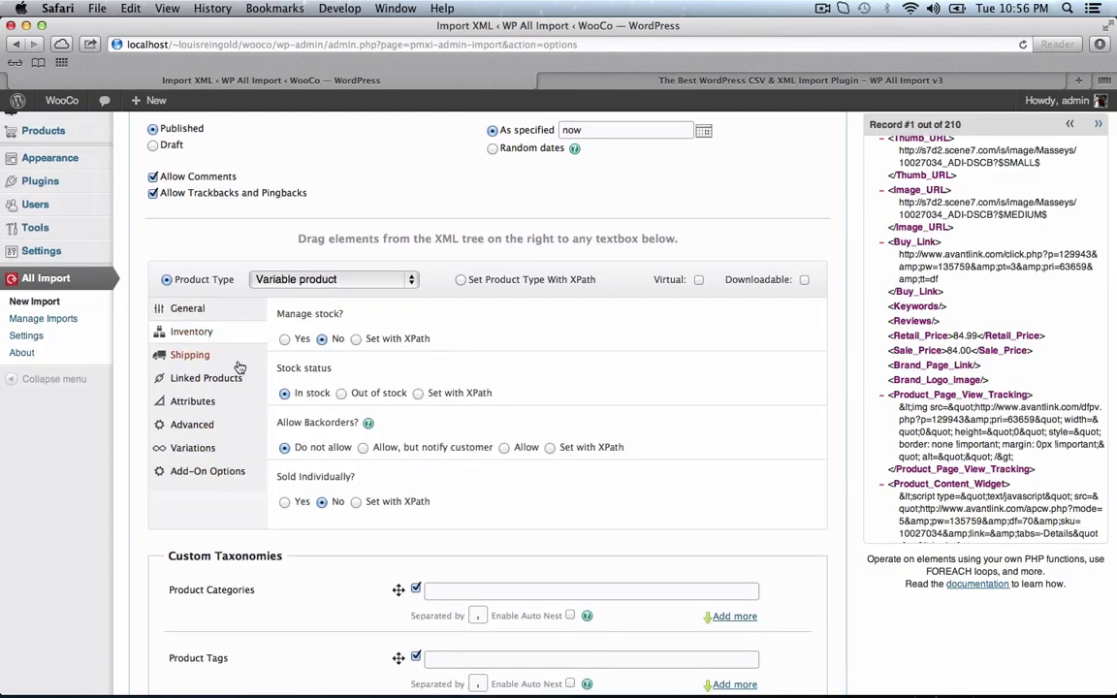
click(226, 360)
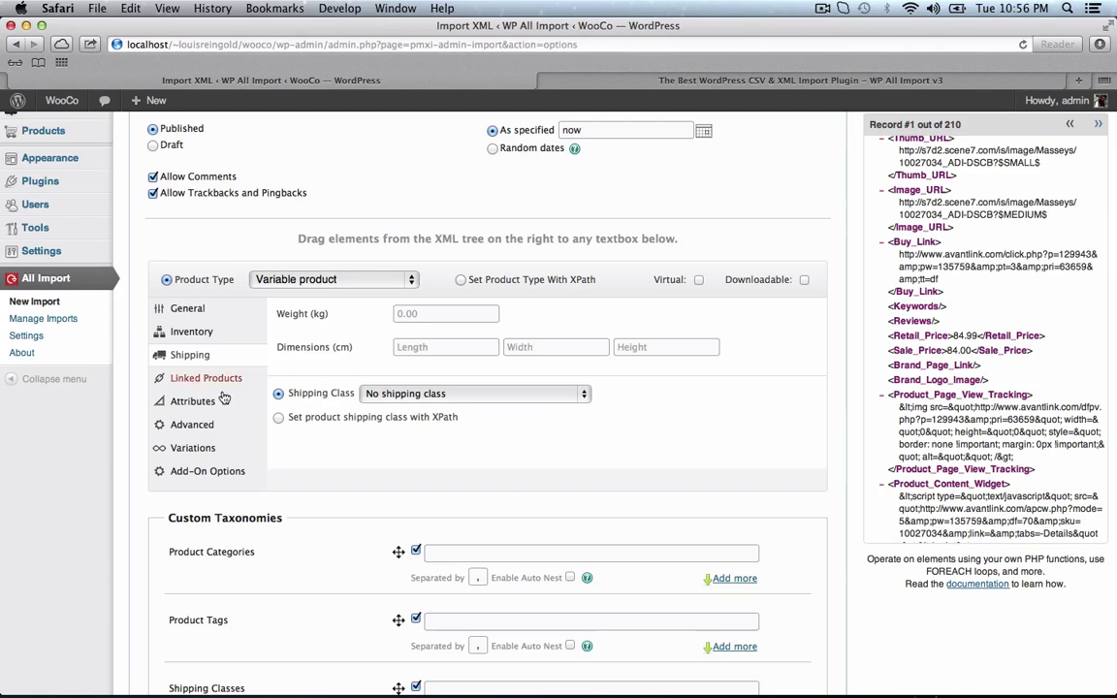
click(214, 382)
click(228, 403)
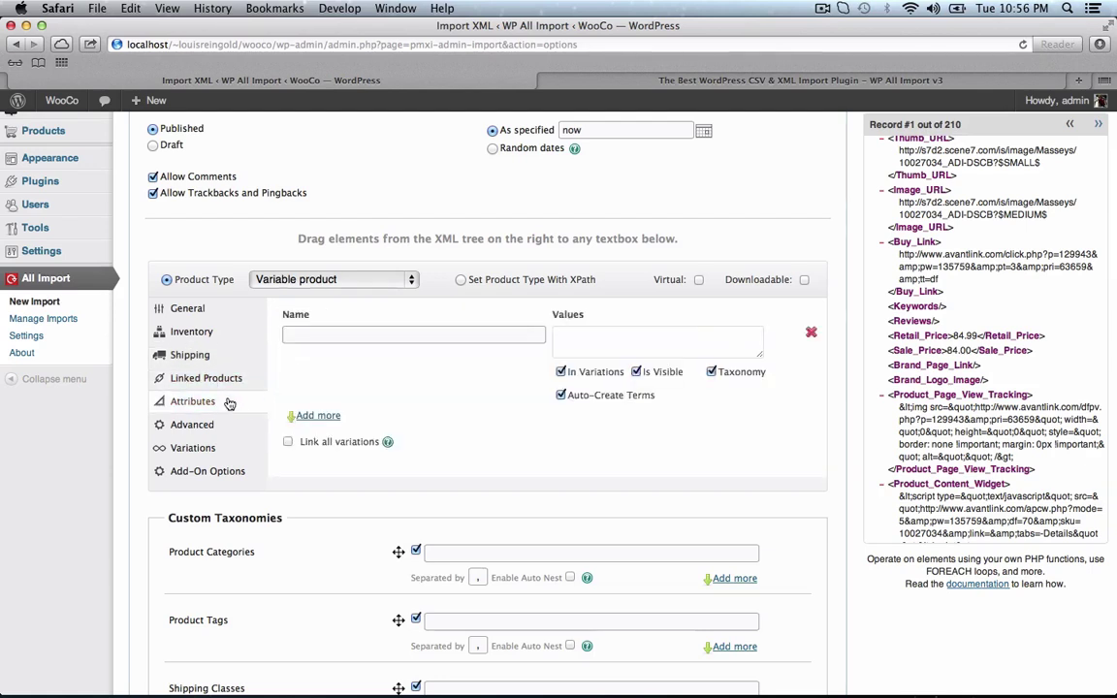
click(228, 426)
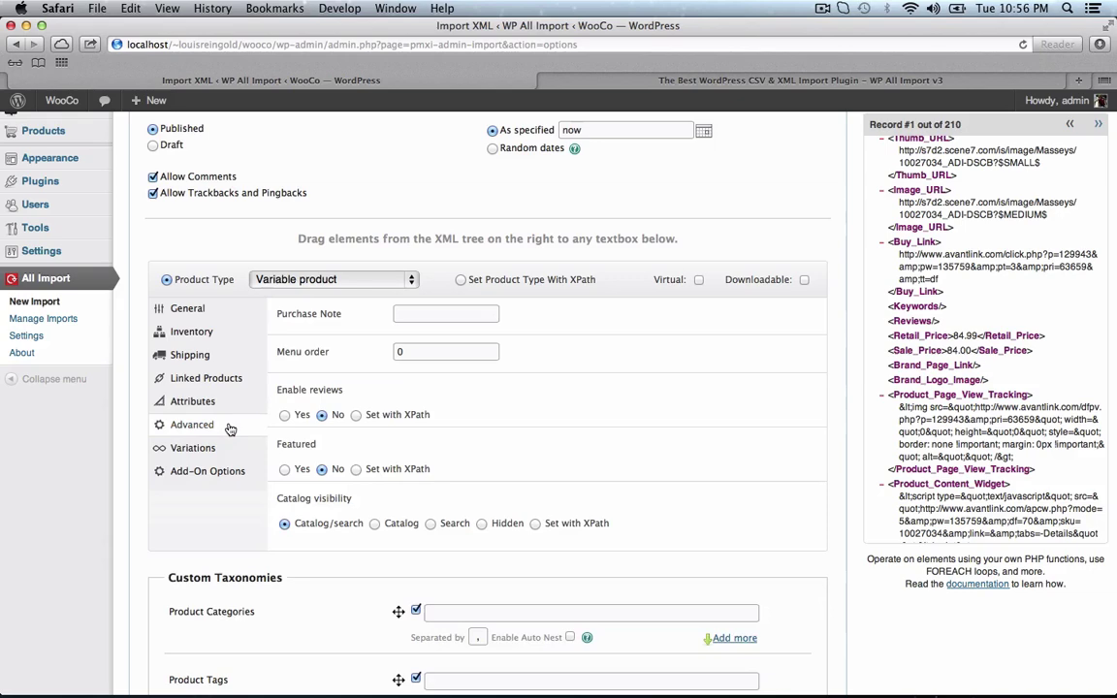
- Set variations to be imported as child elements, using the variations XPath {Extended_Xml_Attributes[1]/variants[1]/variant[*]}
click(226, 449)
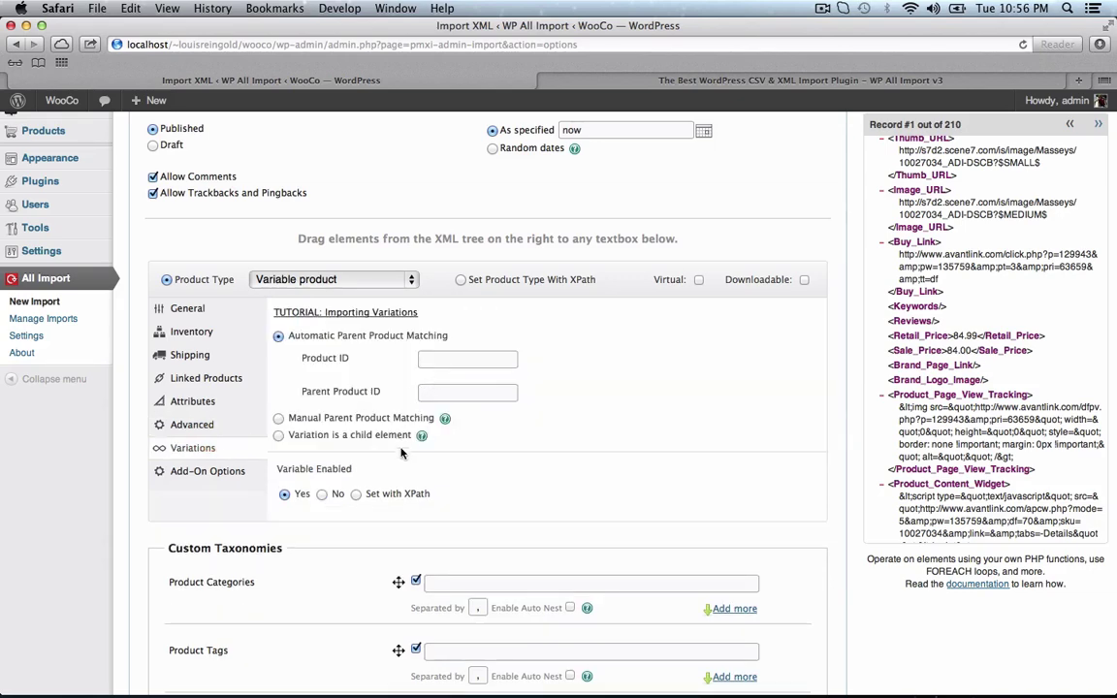
scroll(981, 437, down, 8)
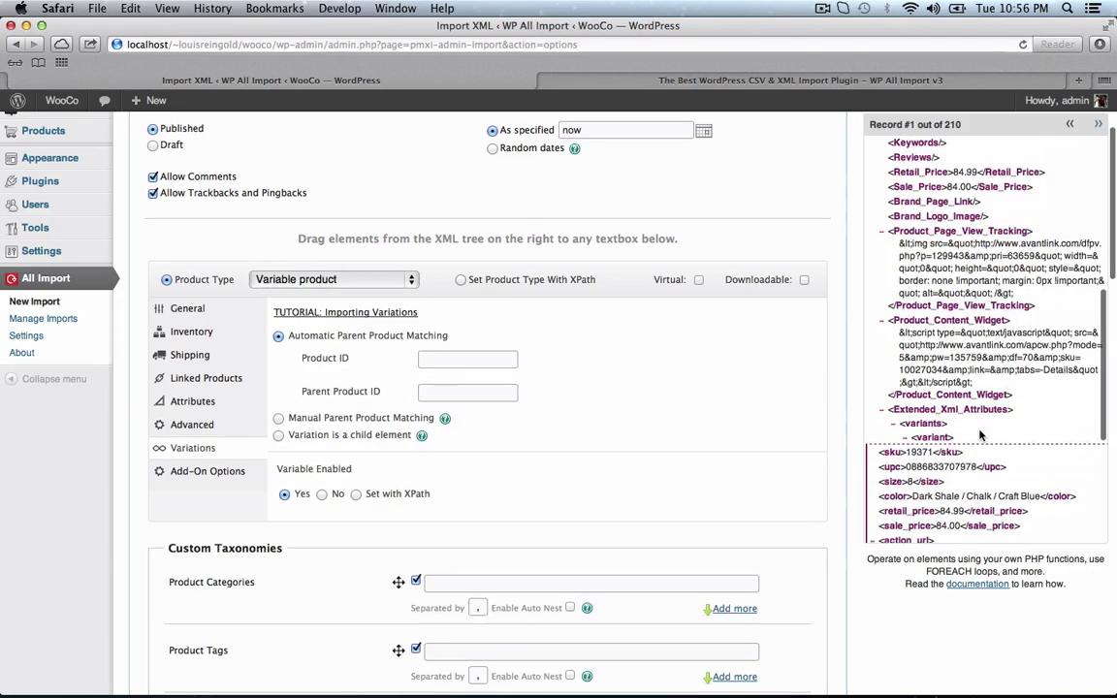
scroll(981, 436, down, 3)
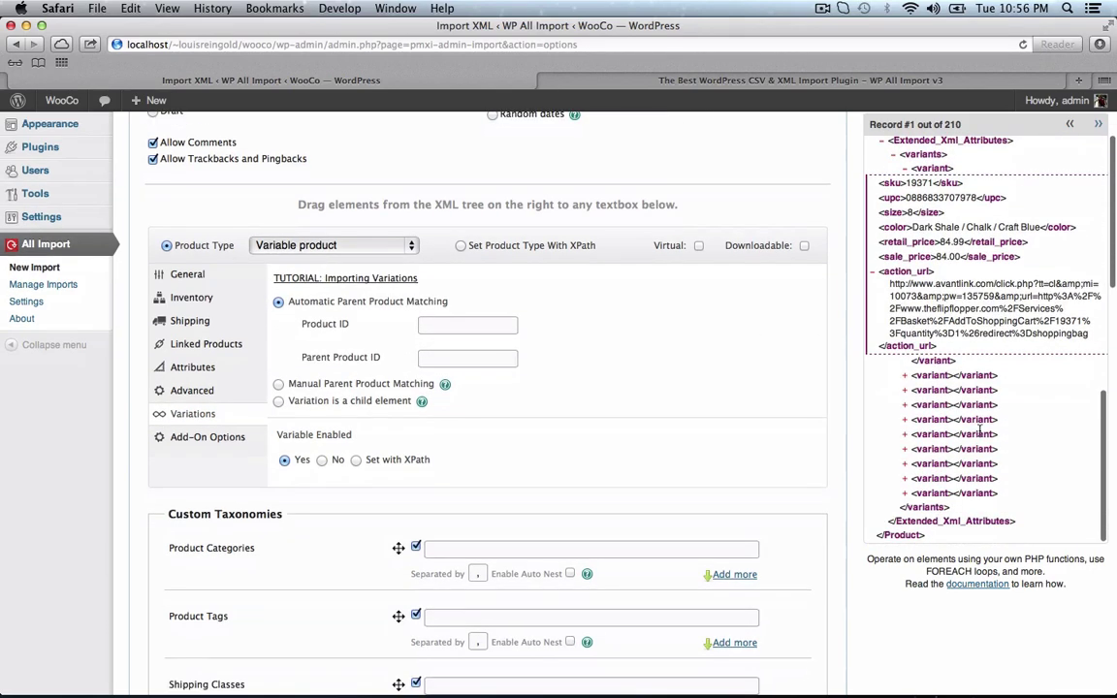
click(333, 406)
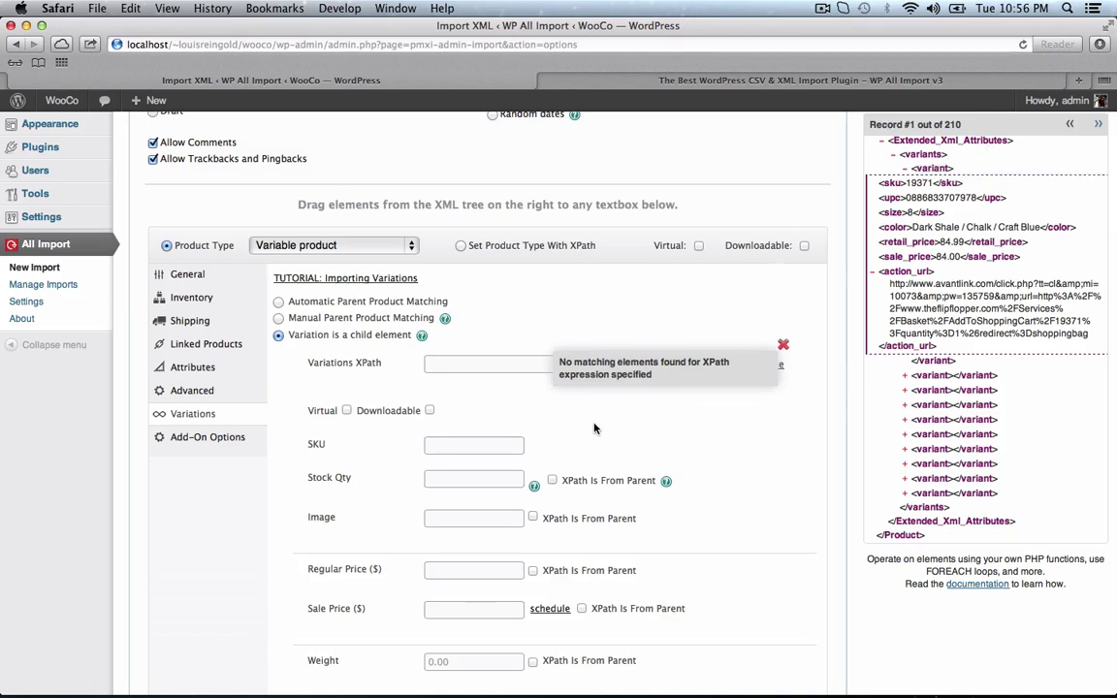
drag(932, 175, 480, 367)
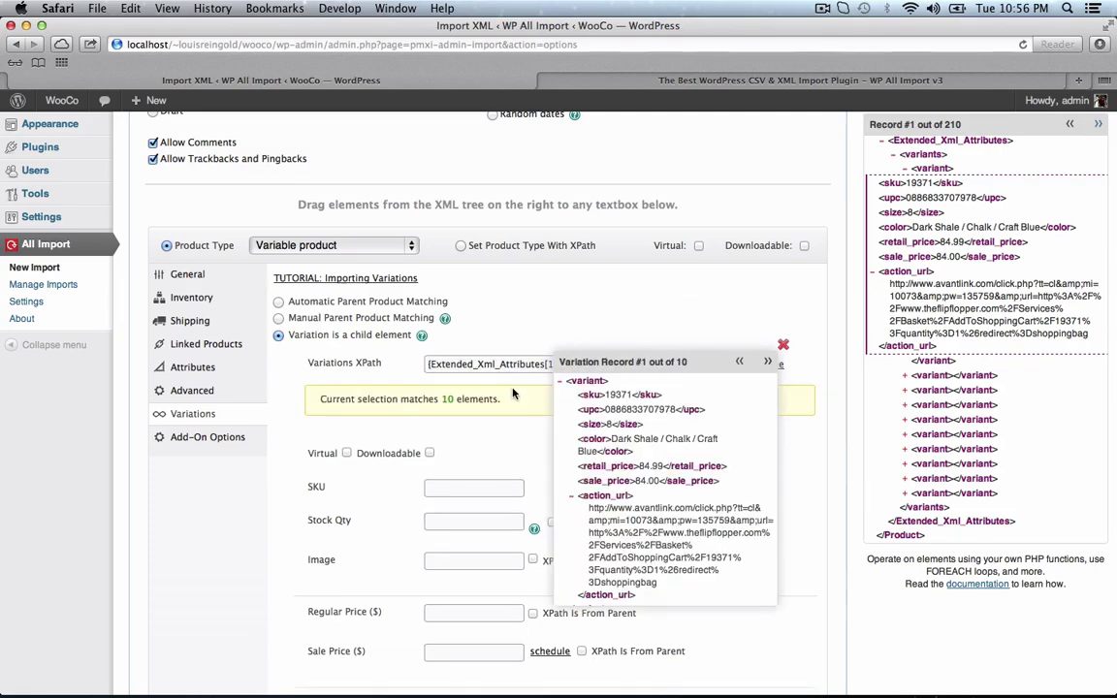
- Move the variation record window clear of the mapping fields and view variation record 2
drag(666, 364, 233, 247)
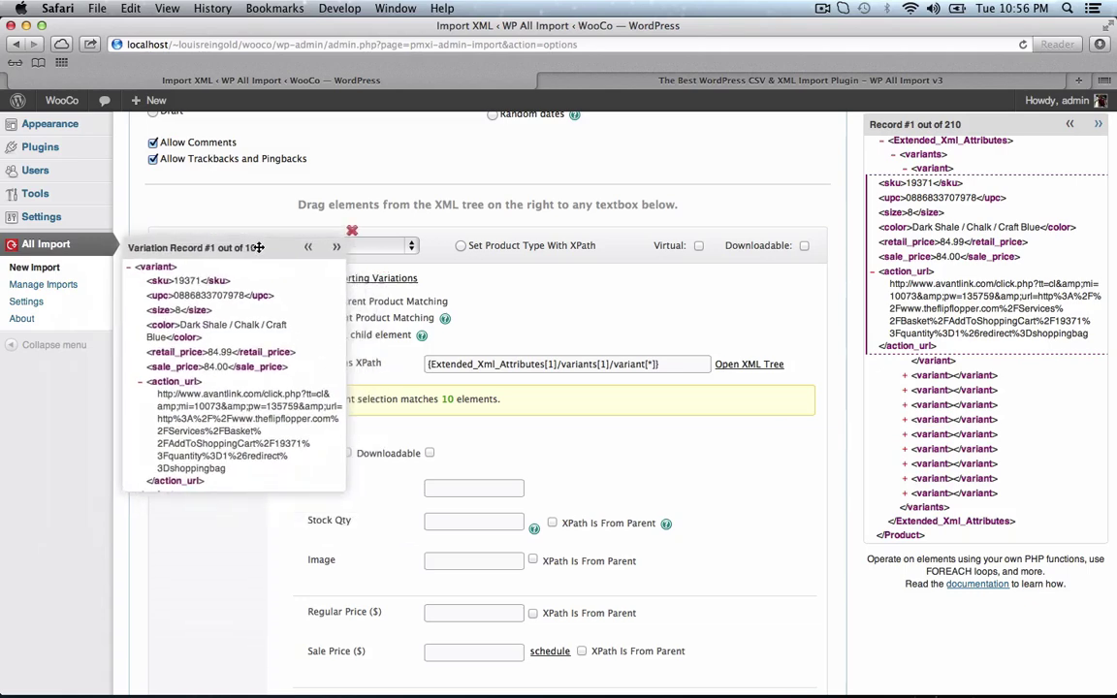
click(334, 249)
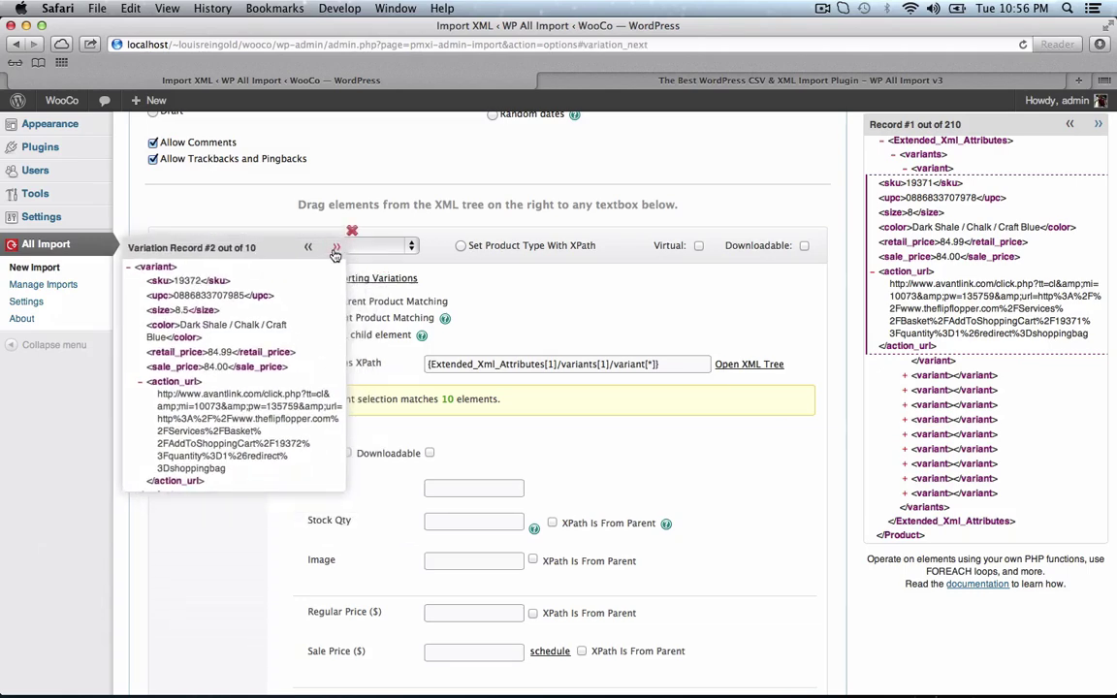
- Map the variation's SKU to {sku[1]}, regular price to {retail_price[1]}, and sale price to {sale_price[1]}
click(334, 249)
scroll(297, 393, down, 3)
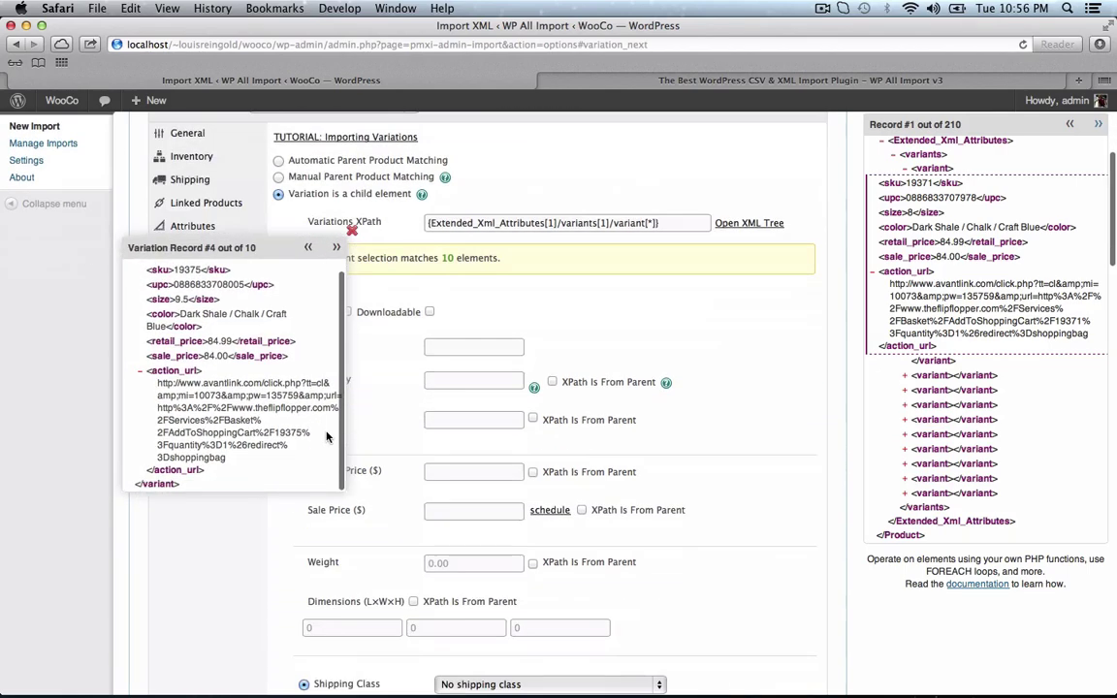
drag(265, 251, 741, 283)
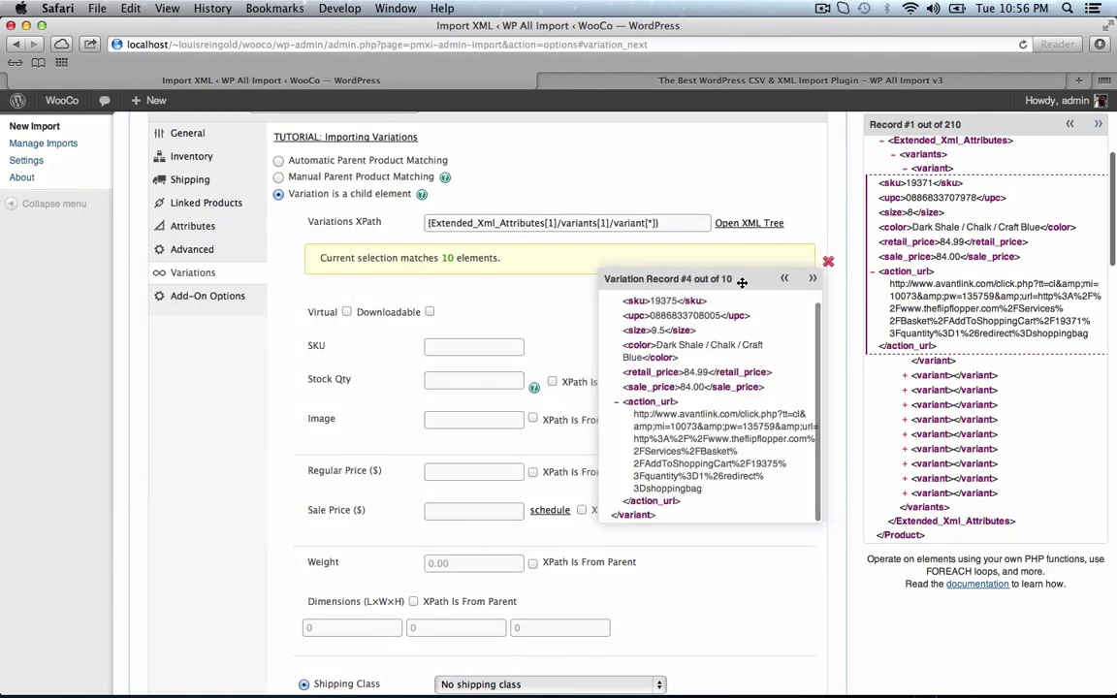
drag(635, 304, 463, 347)
drag(704, 376, 457, 472)
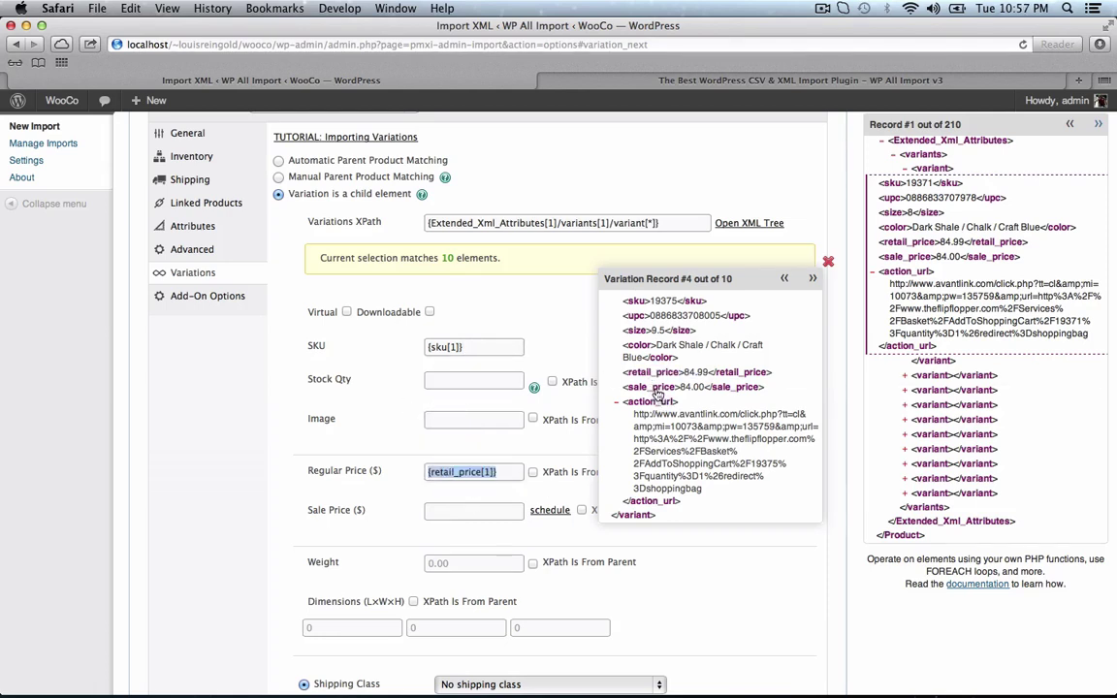
drag(658, 392, 475, 515)
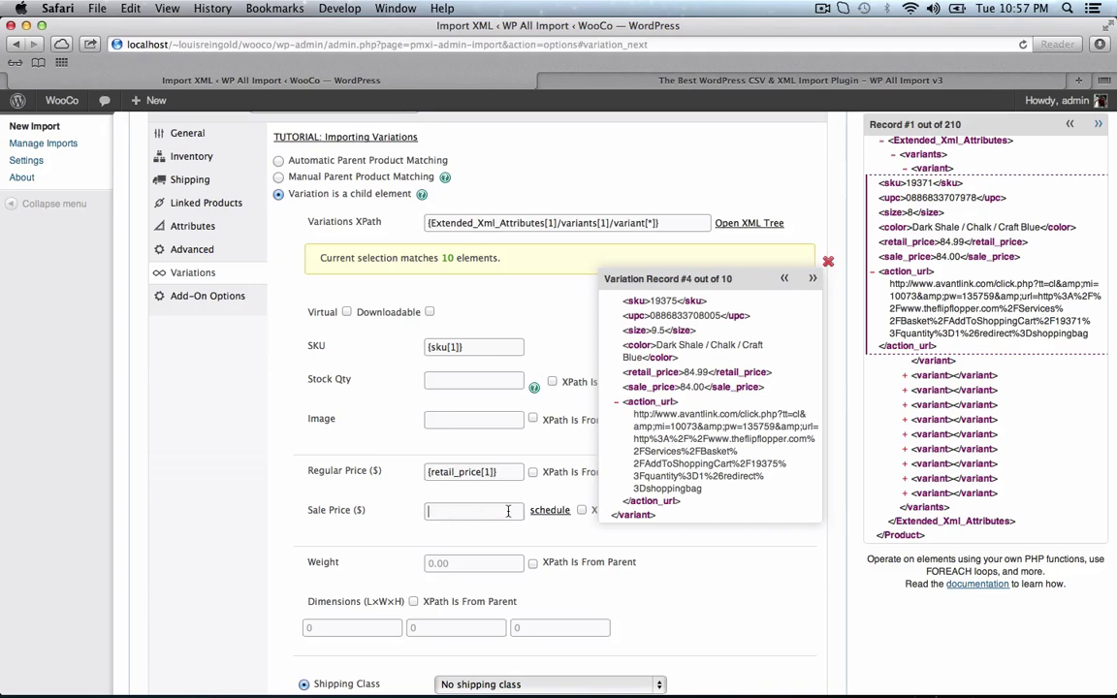
- Define a variation attribute named Size with the value {size[1]}
scroll(525, 498, down, 15)
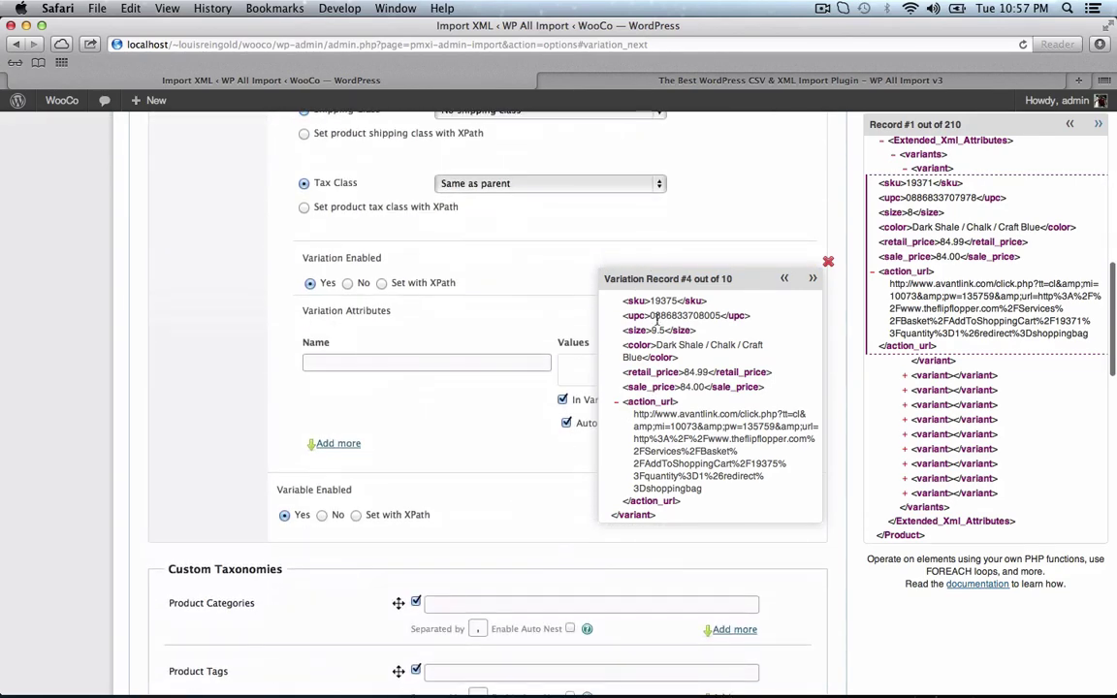
drag(659, 281, 508, 142)
scroll(453, 398, up, 2)
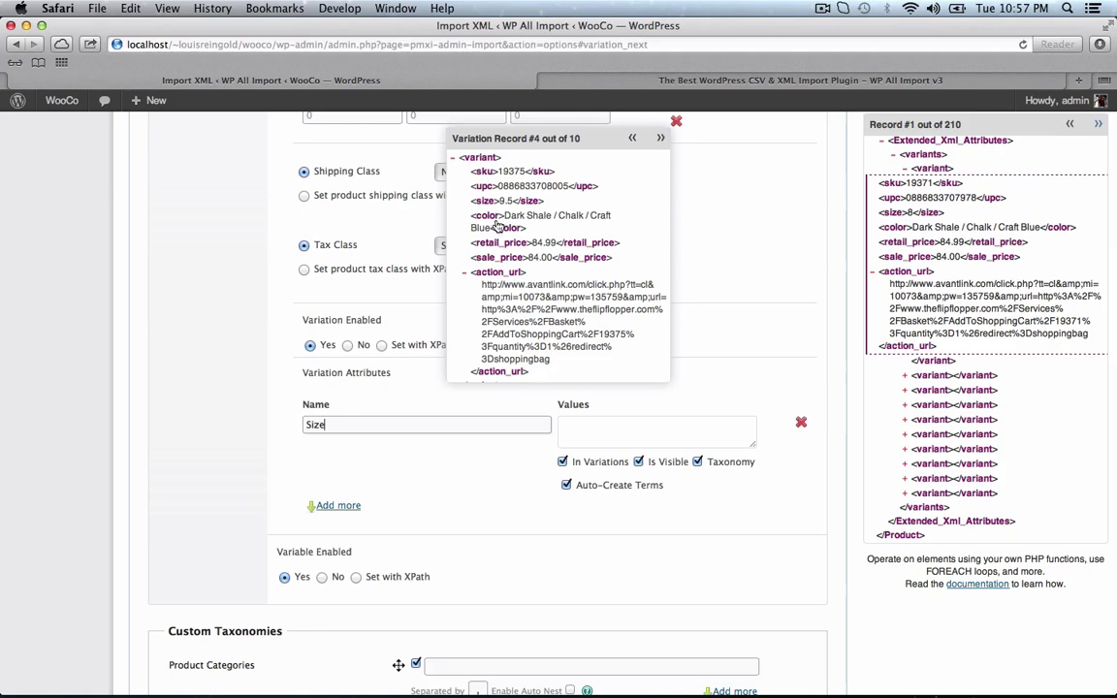
drag(482, 201, 607, 446)
- Add a second variation attribute named Color with the value {color[1]}, and close the variation record window
click(339, 505)
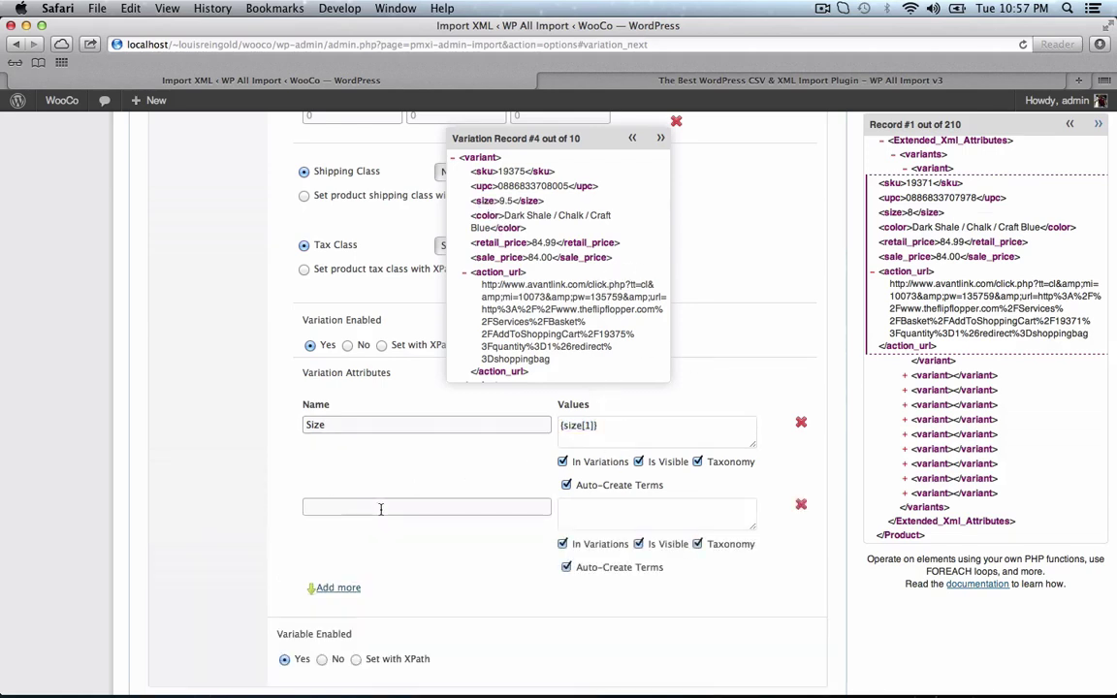
click(379, 507)
text(Color)
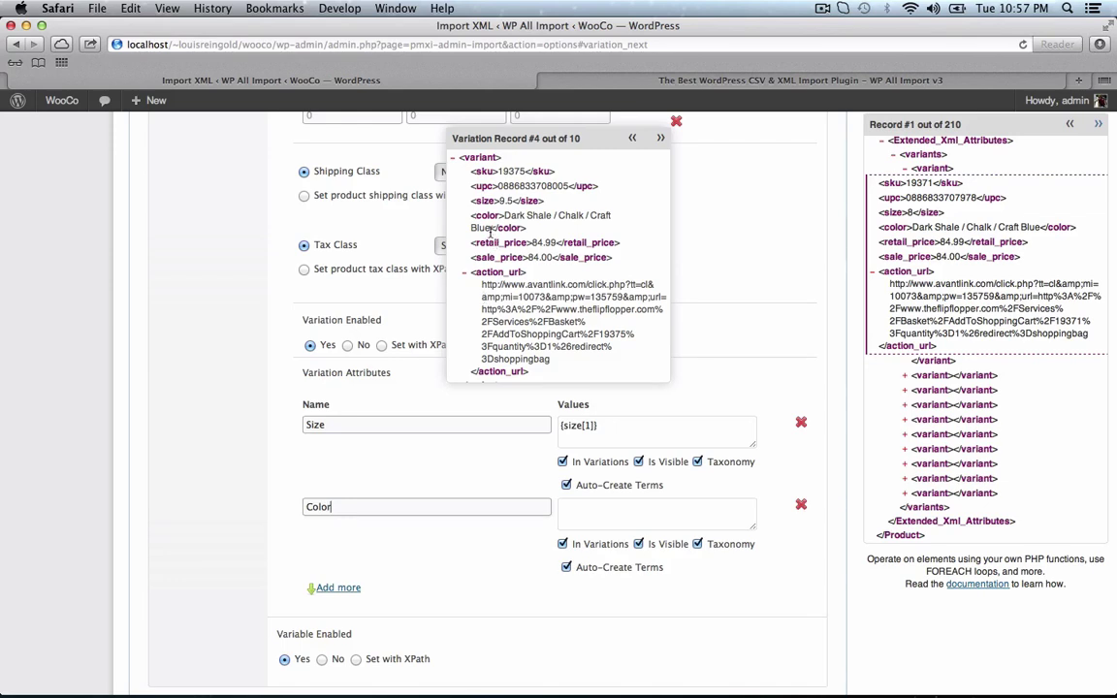
drag(487, 223, 591, 514)
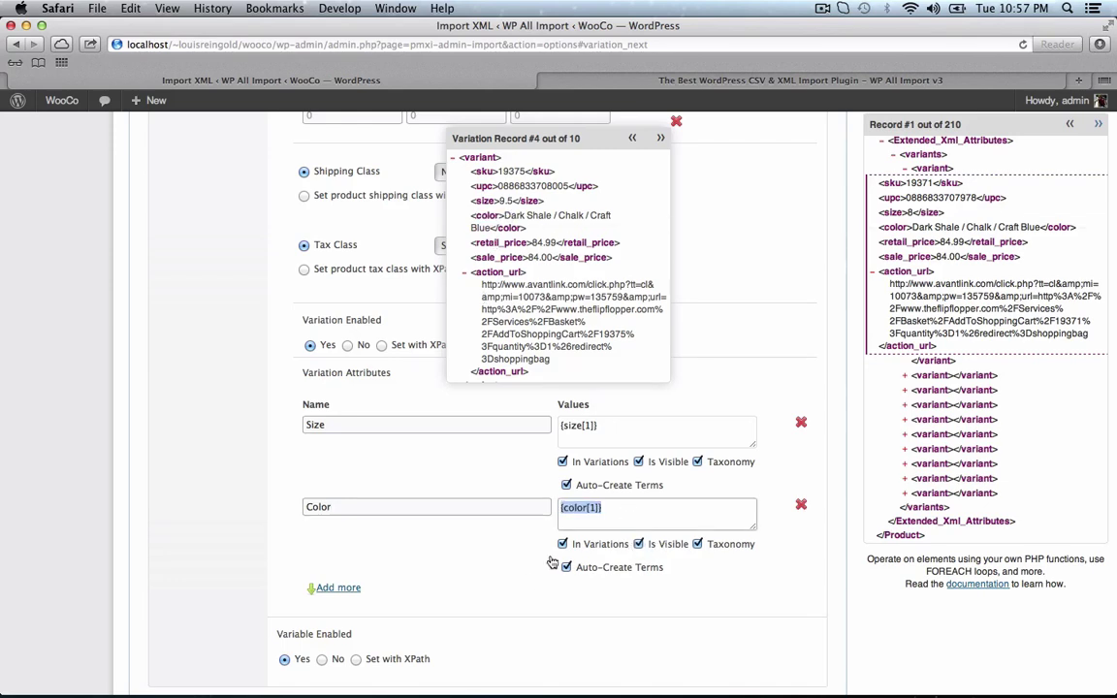
click(676, 121)
- Review the product's Advanced, Attributes, Linked Products, Shipping, Inventory and General import settings
scroll(665, 259, down, 3)
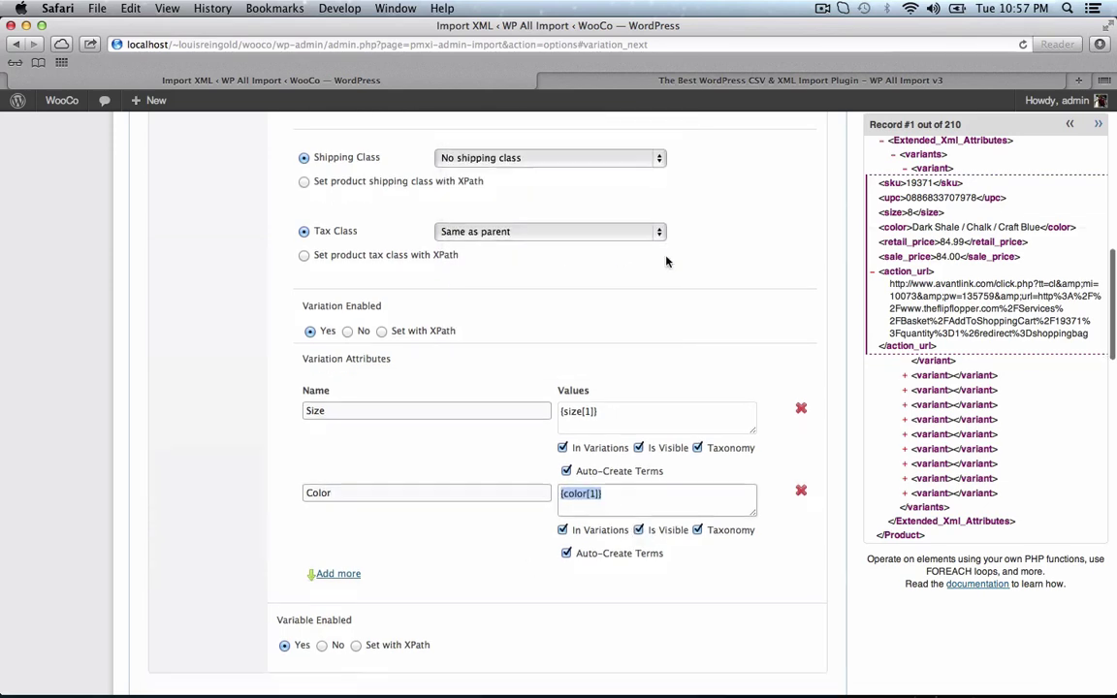
scroll(666, 261, up, 3)
scroll(667, 259, up, 10)
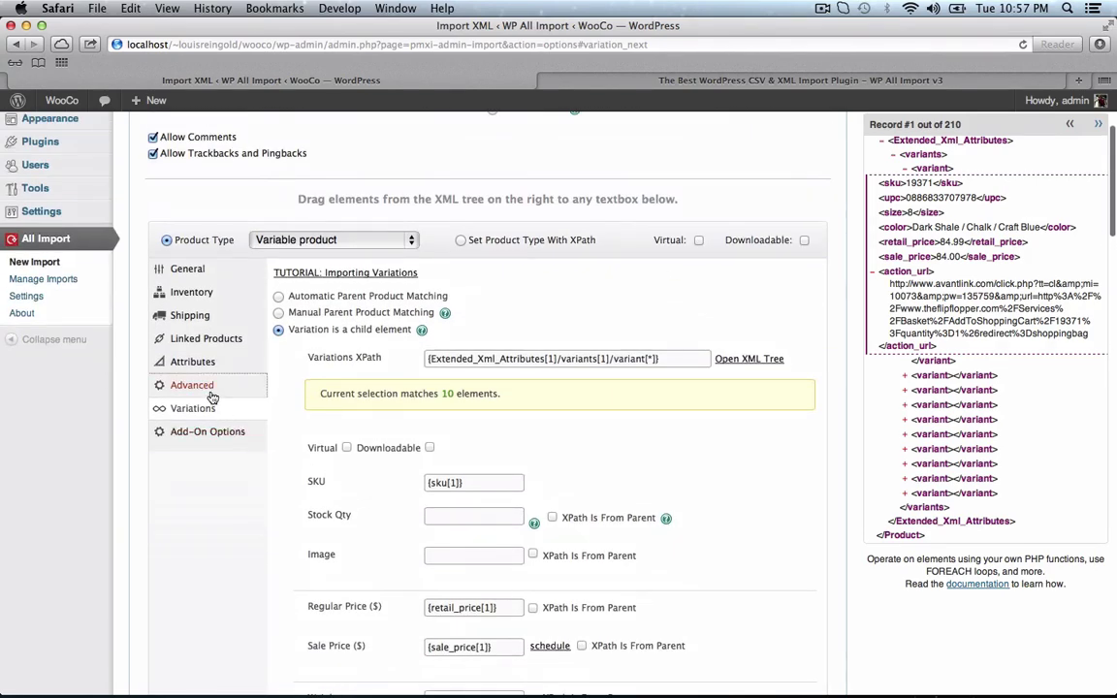
click(208, 390)
click(199, 367)
click(197, 336)
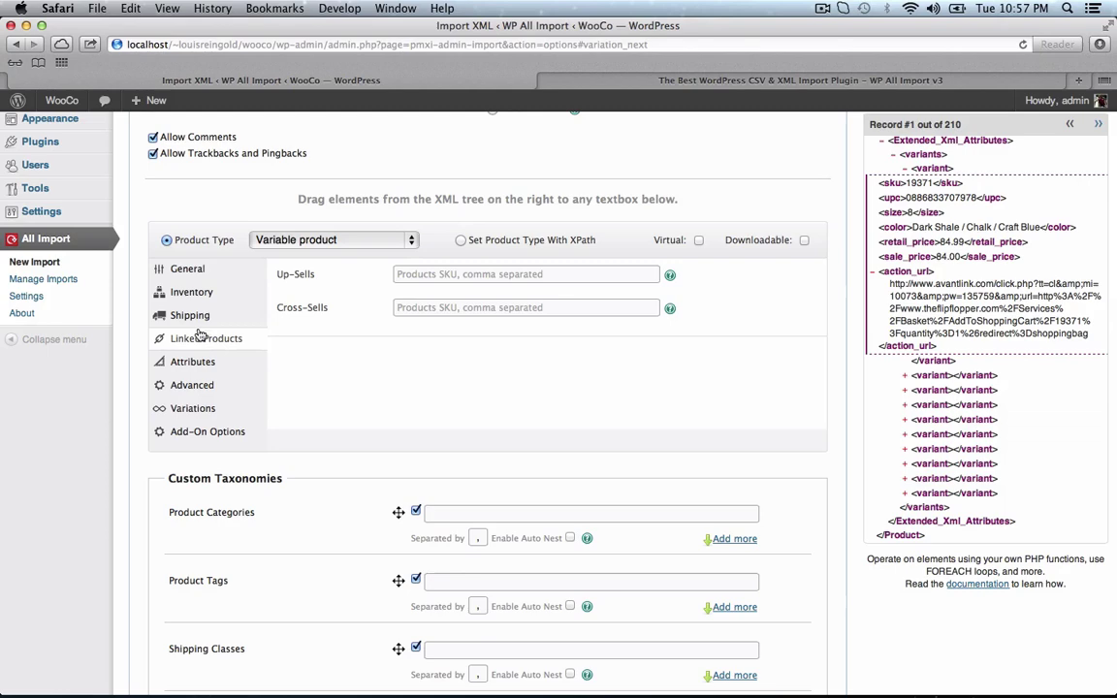
click(190, 315)
click(202, 295)
click(213, 277)
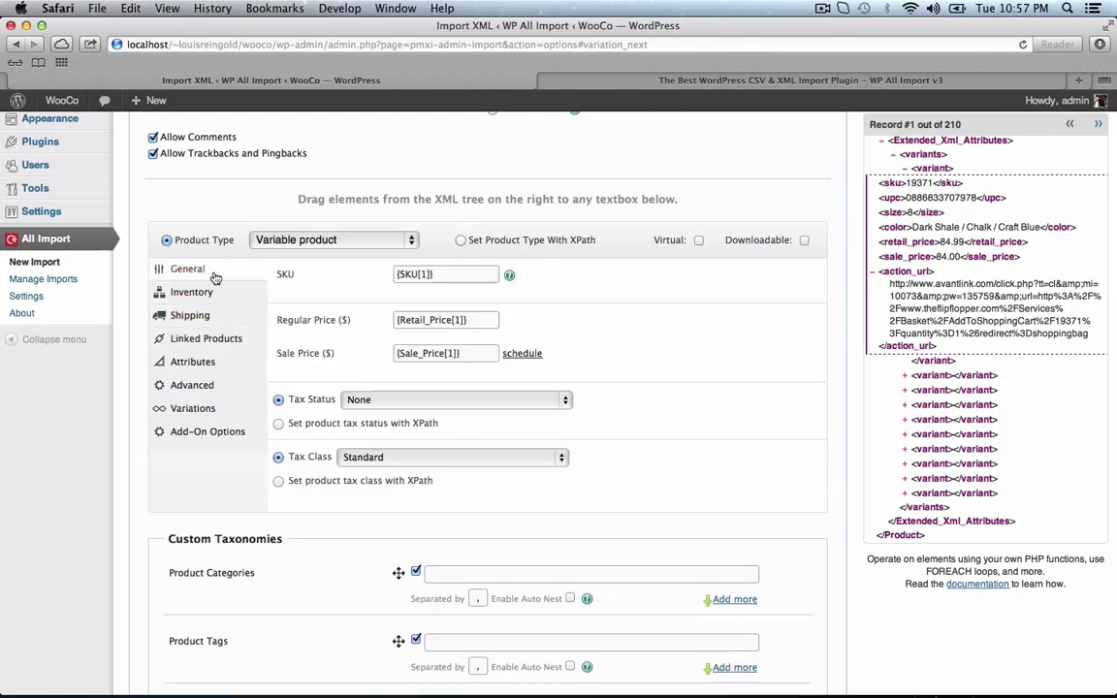
- Map Product Categories to the record's {Category[1]} element
scroll(717, 465, down, 5)
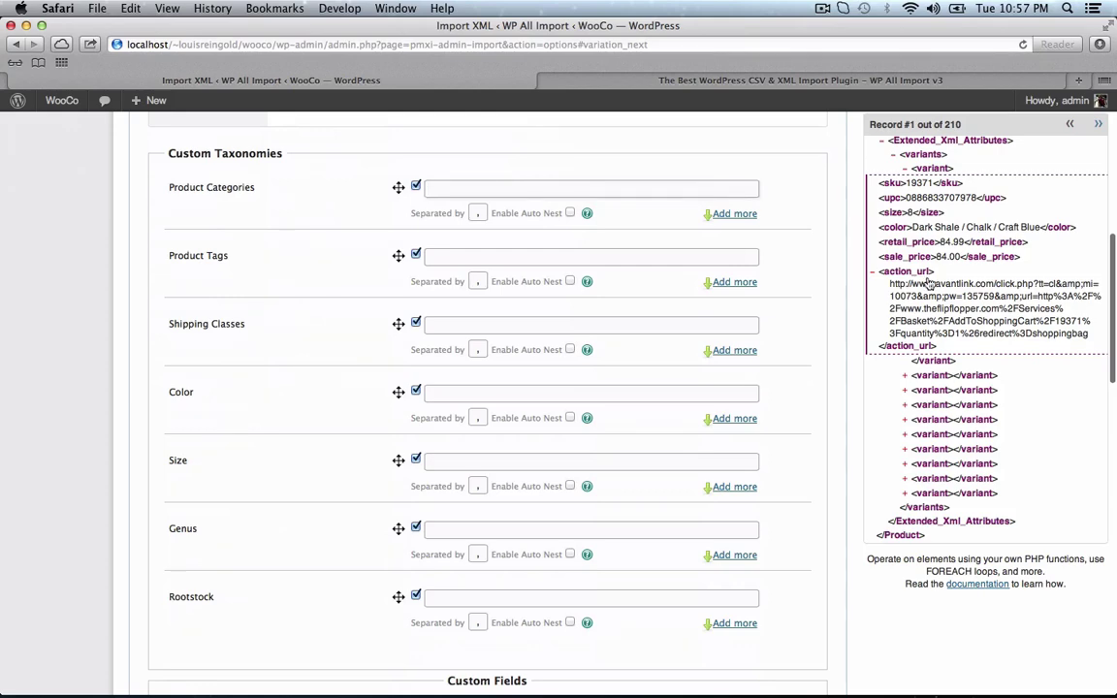
scroll(937, 308, up, 8)
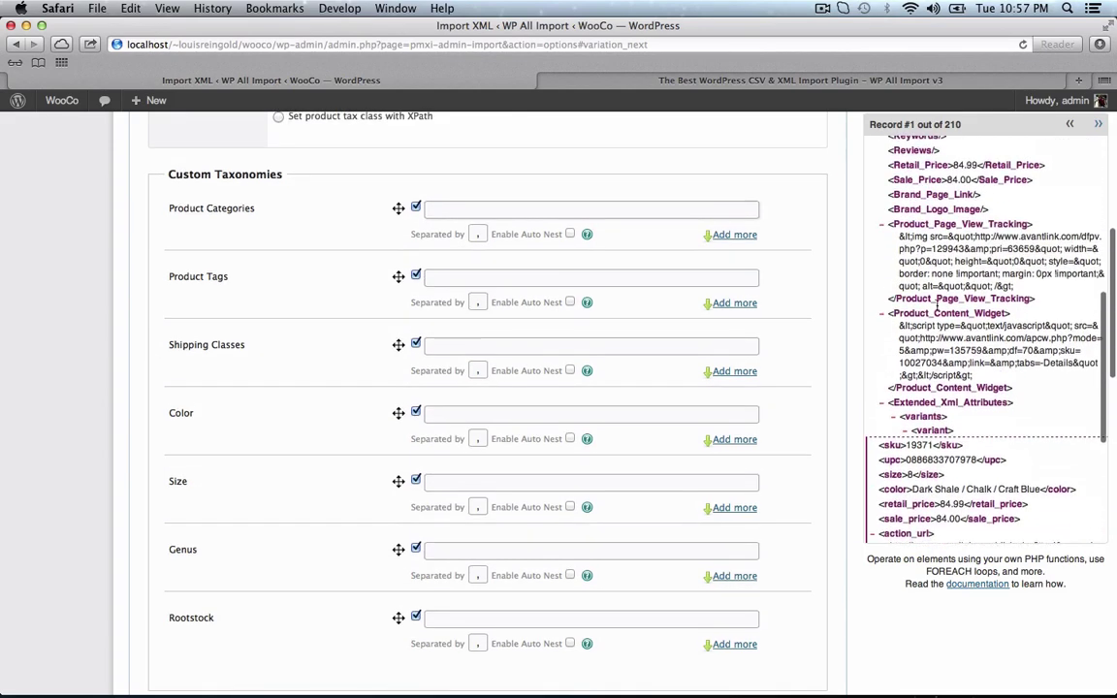
scroll(937, 307, up, 10)
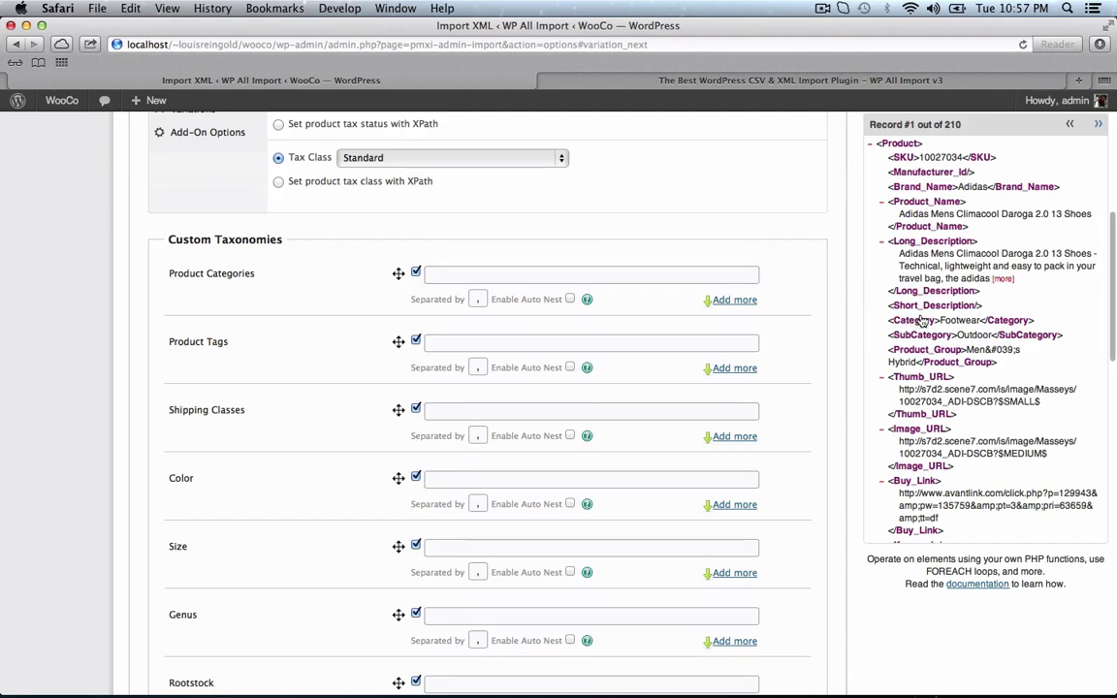
drag(921, 320, 636, 277)
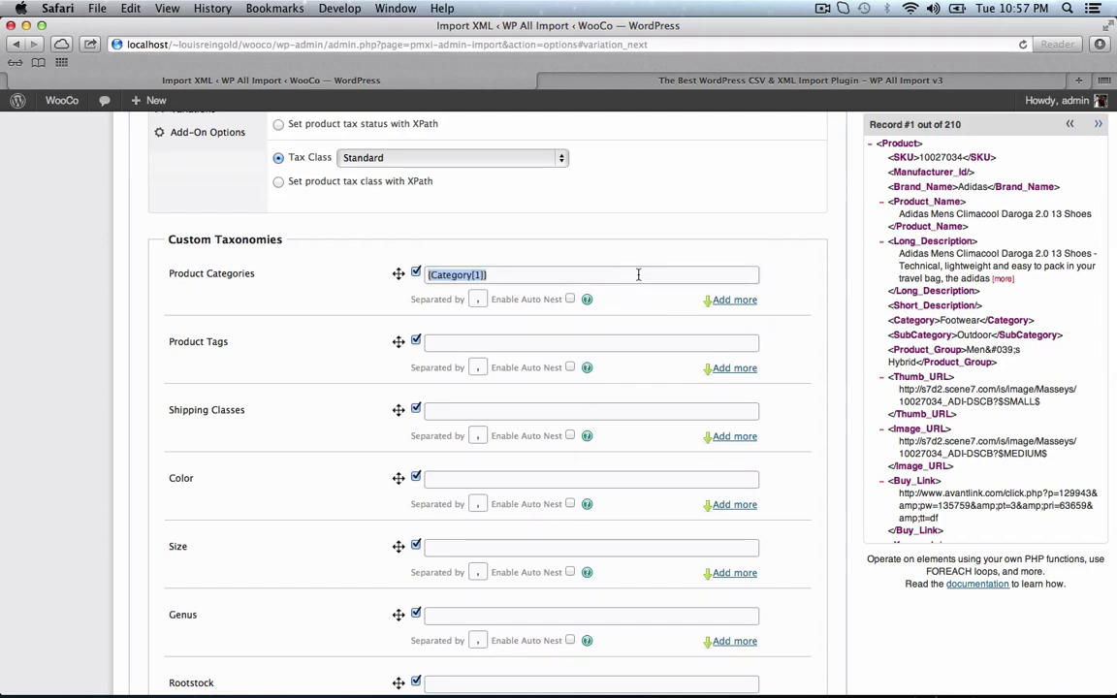
double_click(952, 324)
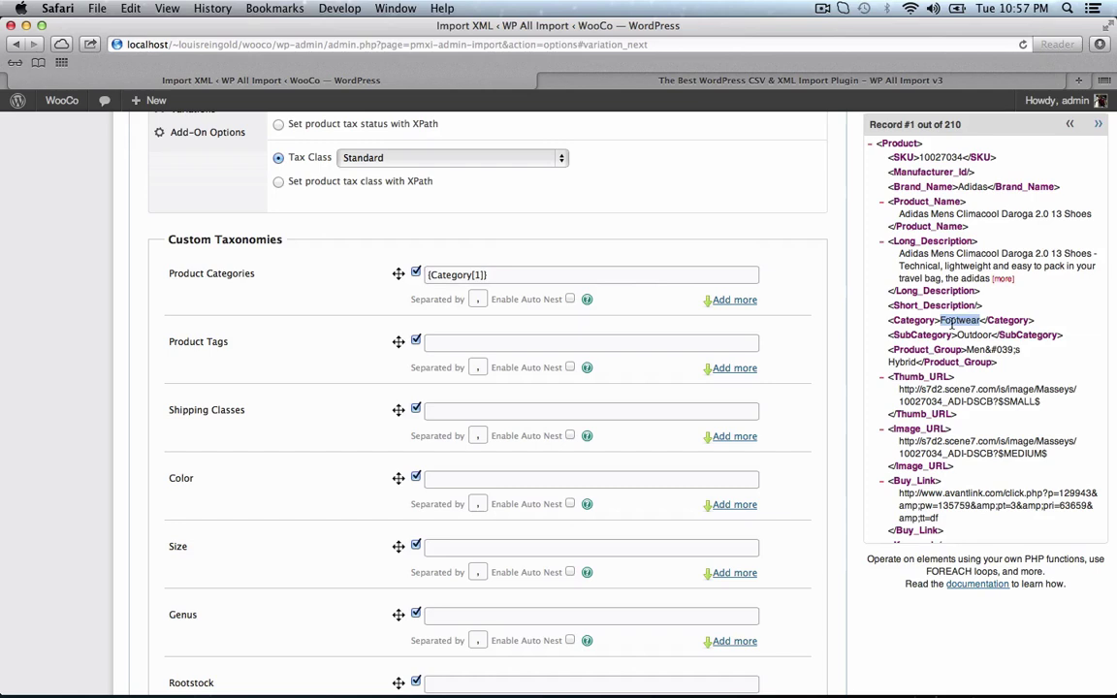
- Add a child category nested under {Category[1]} and map it to {SubCategory[1]}
click(734, 301)
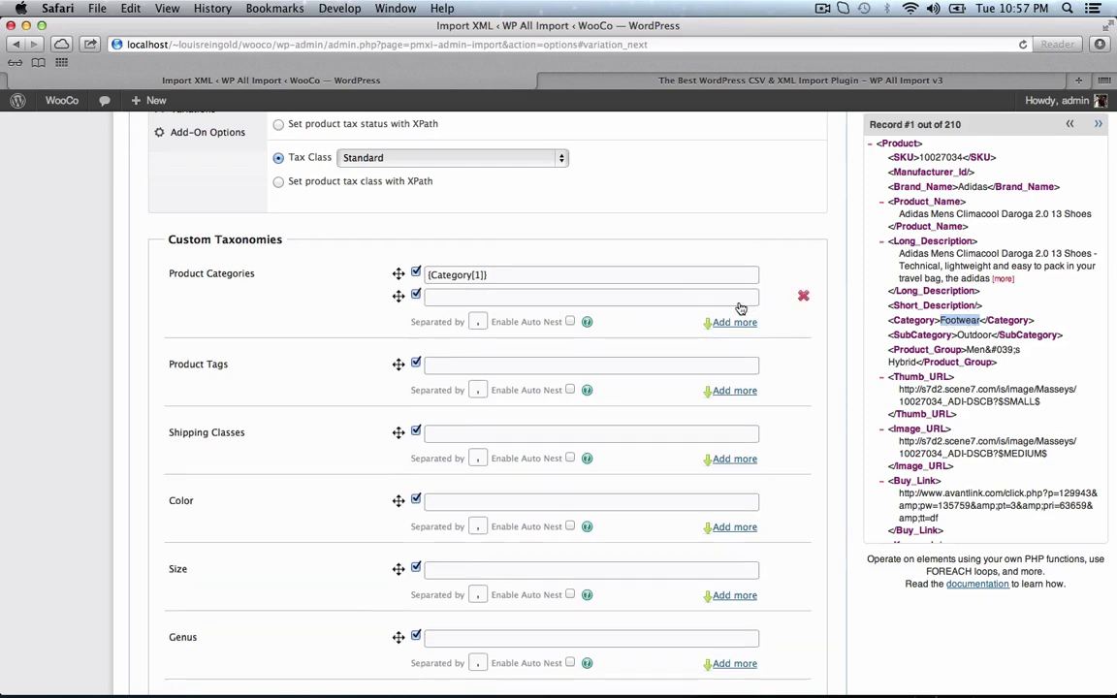
drag(398, 297, 436, 303)
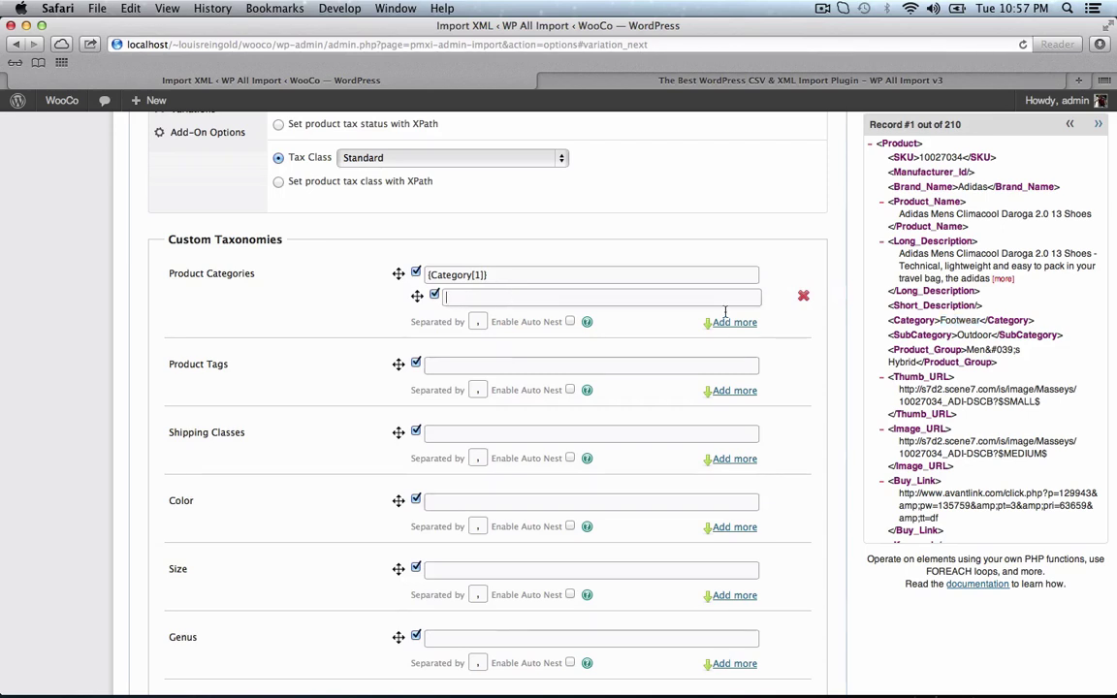
drag(925, 335, 619, 294)
click(641, 295)
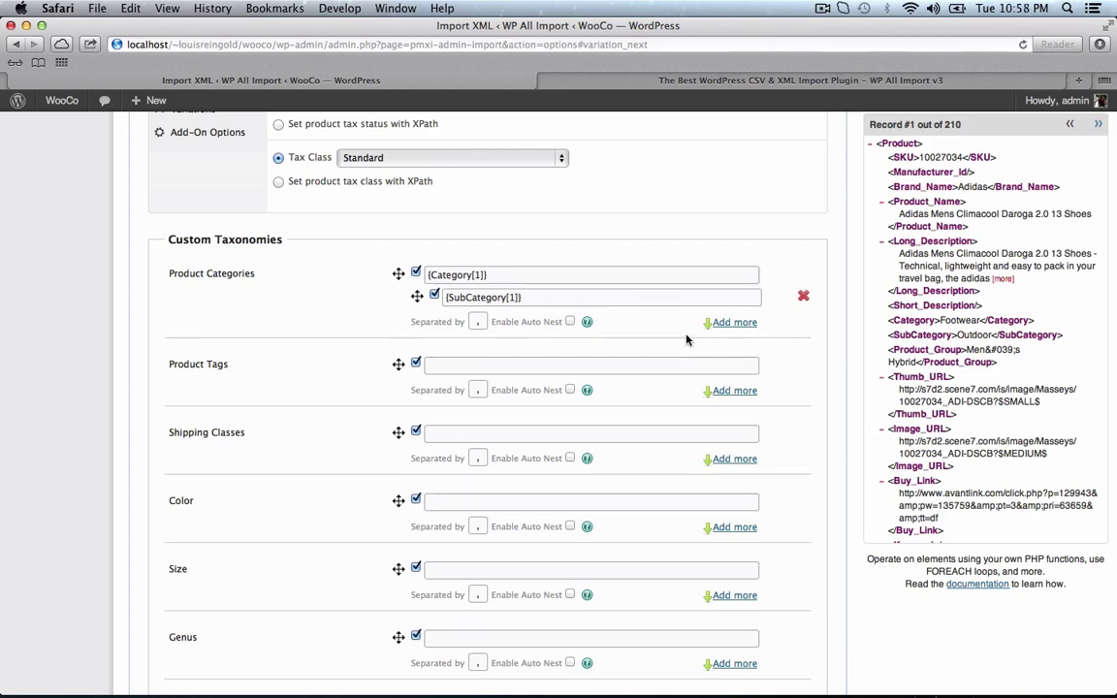
- Add a third-level category nested under {SubCategory[1]} and map it to {Product_Group[1]}
click(733, 331)
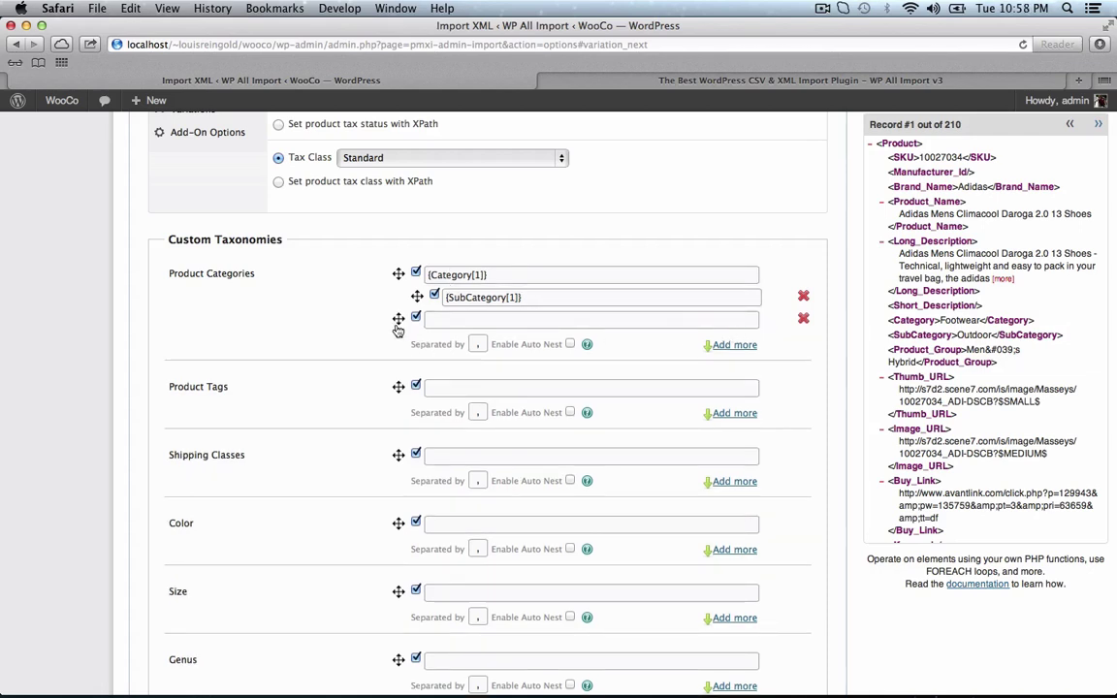
drag(397, 330, 436, 328)
click(536, 324)
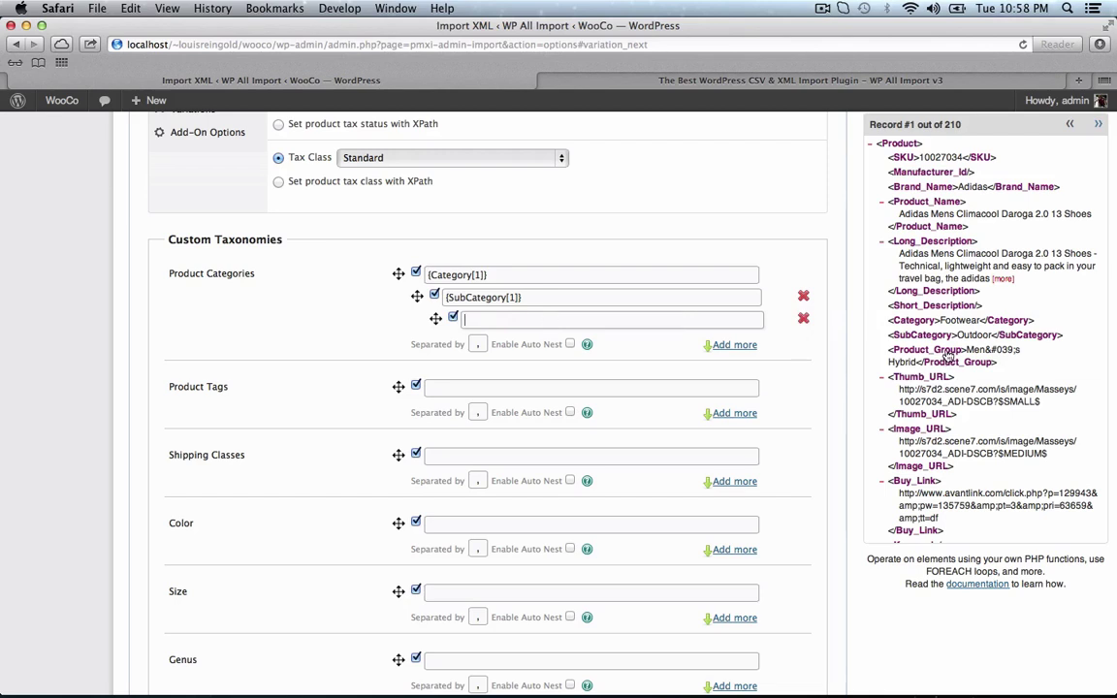
drag(946, 354, 572, 323)
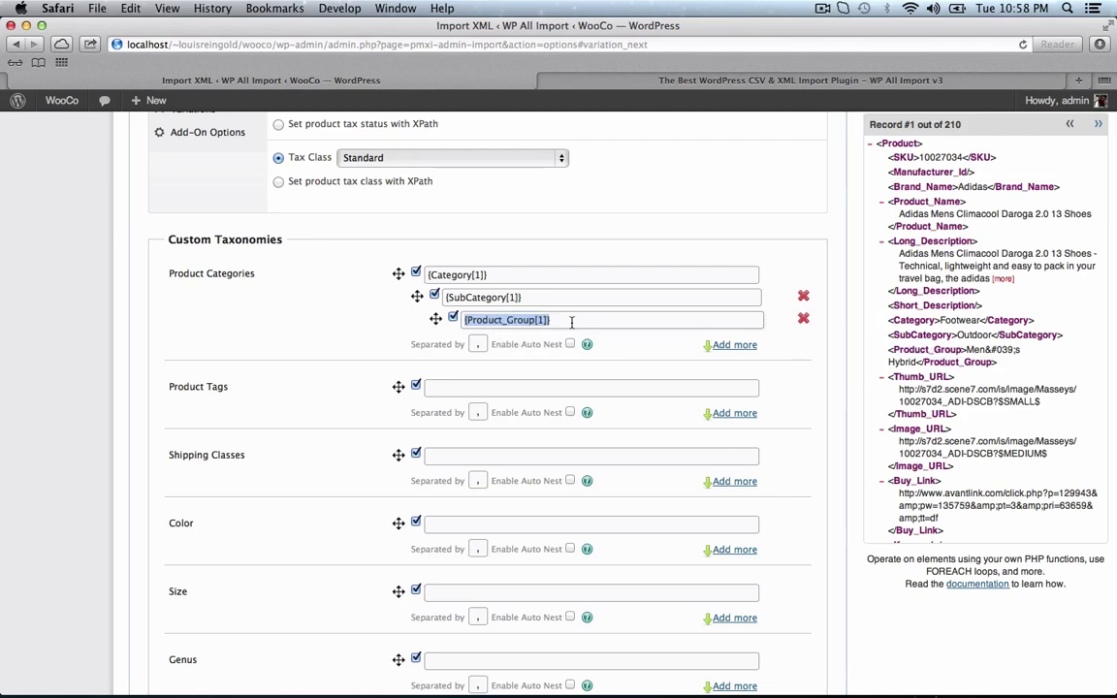
click(572, 323)
- Import gallery images from {Image_URL[1]} and create entries as Draft if no images are downloaded successfully
scroll(357, 444, down, 15)
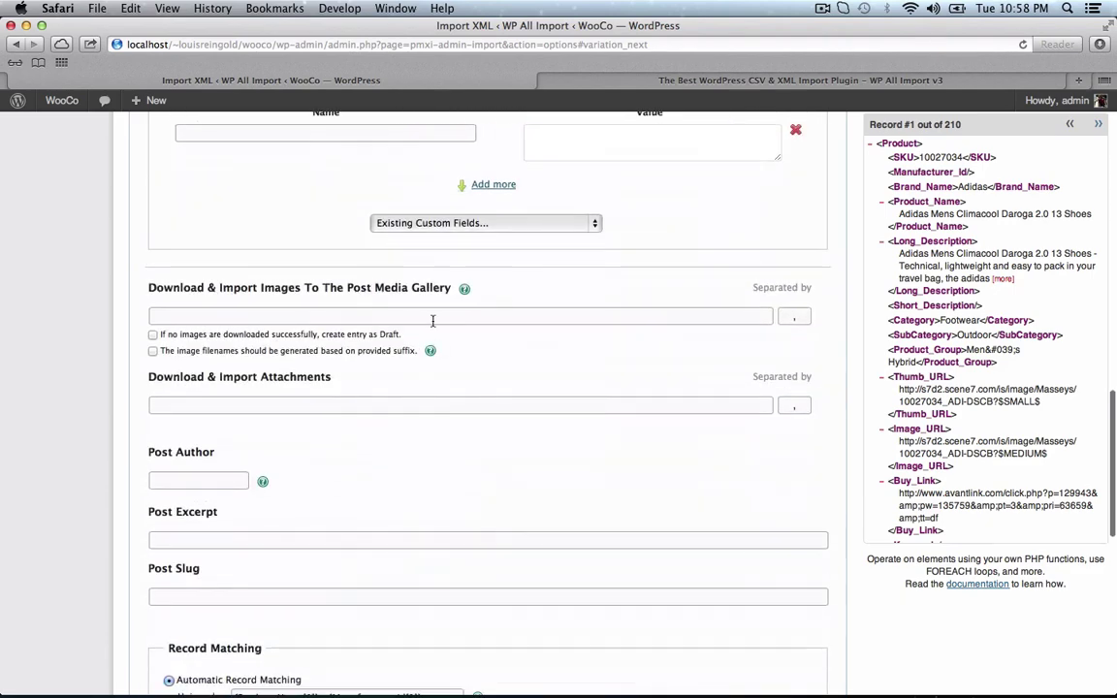
click(437, 316)
scroll(1015, 417, down, 3)
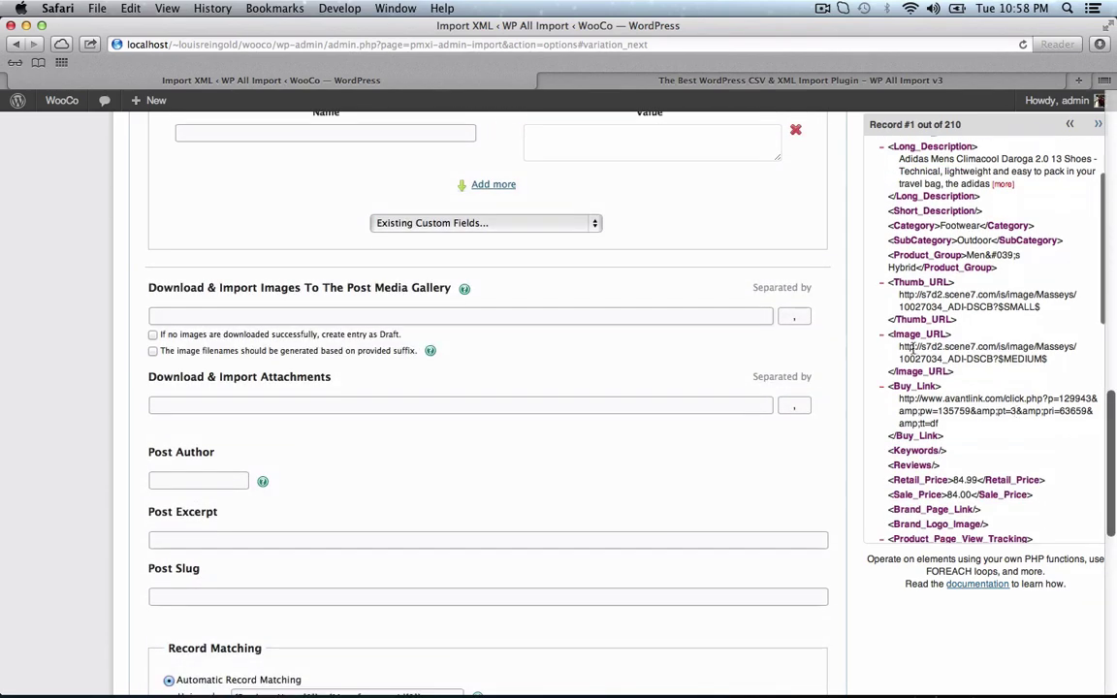
drag(918, 334, 515, 315)
click(515, 315)
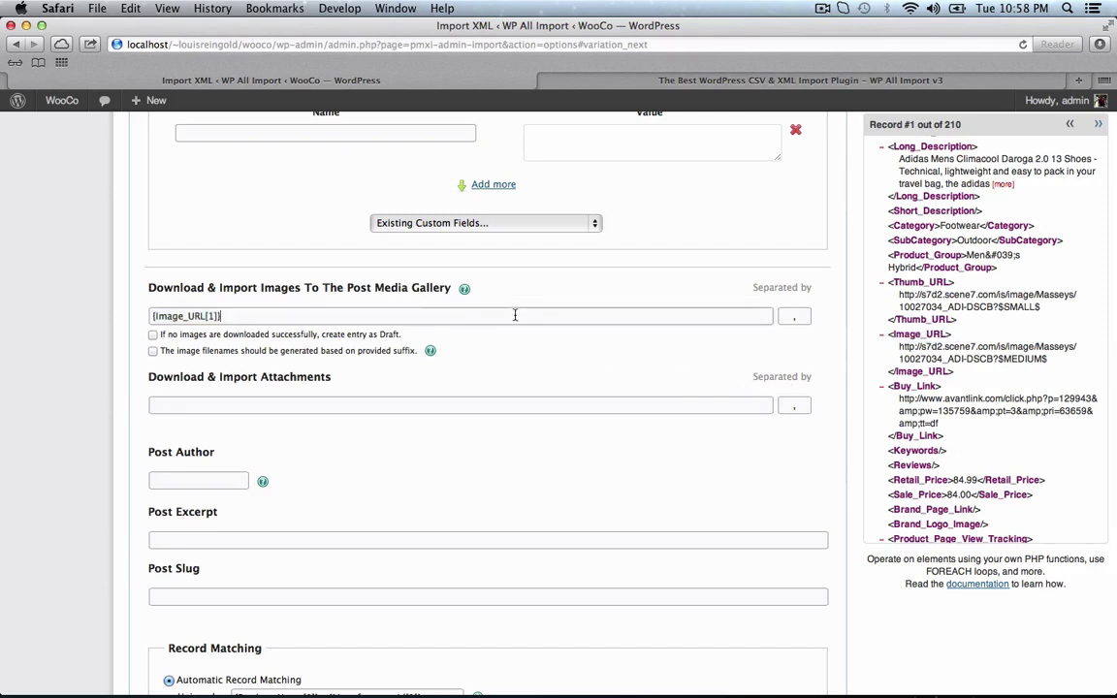
click(309, 339)
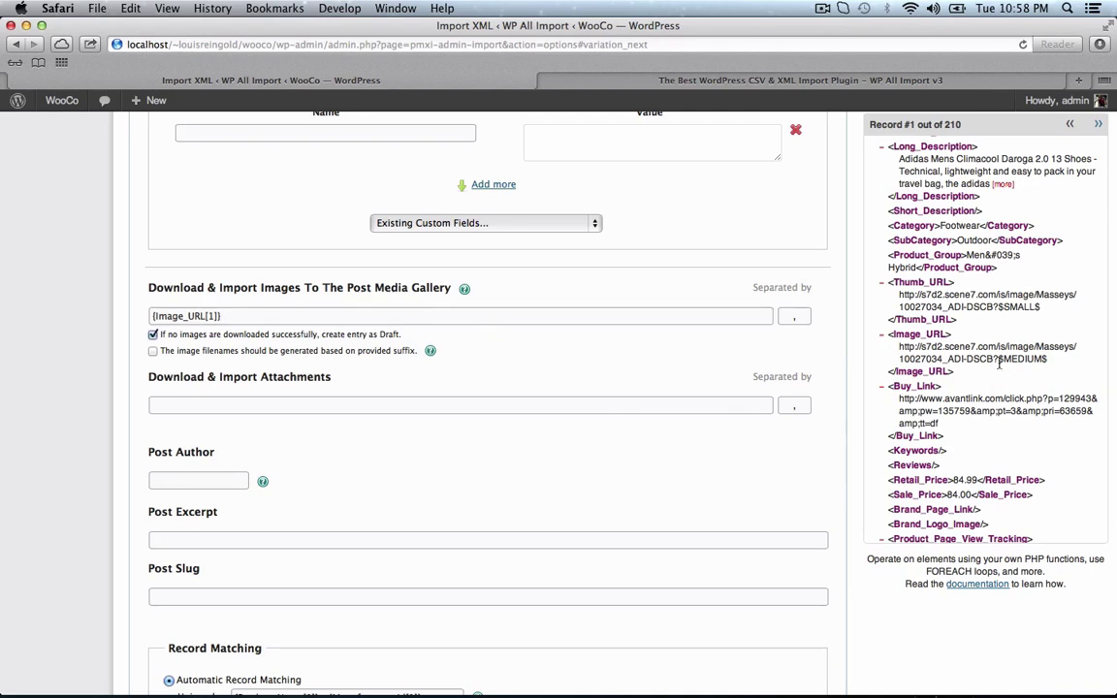
- Replace the unique key for automatic record matching with {SKU[1]}
scroll(511, 444, down, 5)
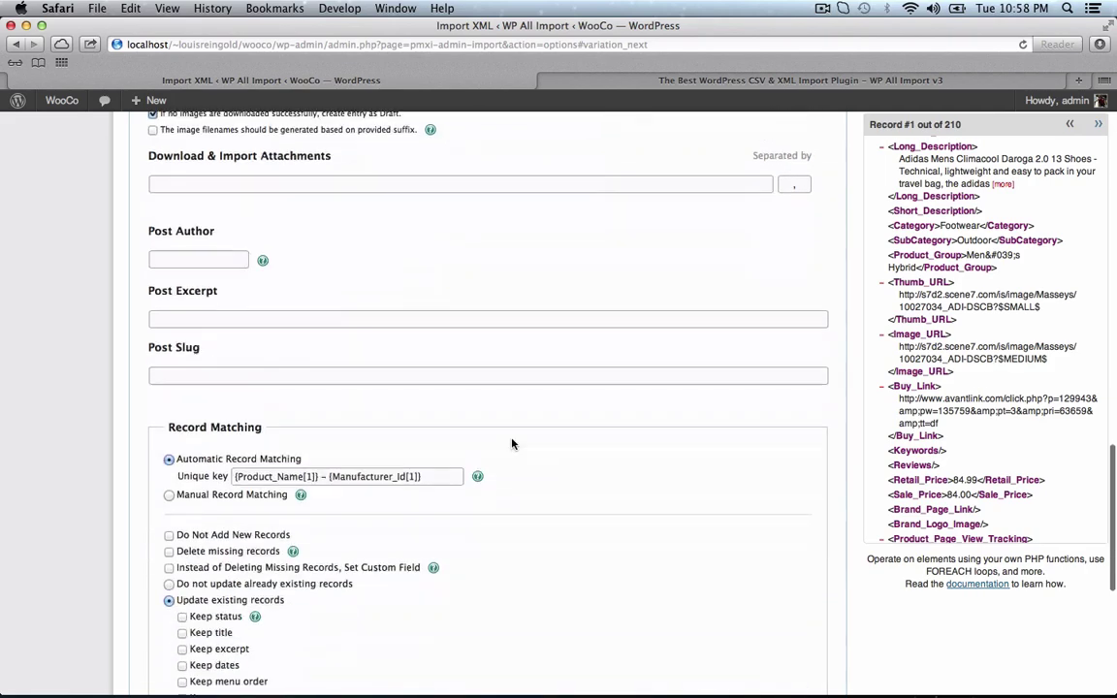
scroll(512, 444, down, 2)
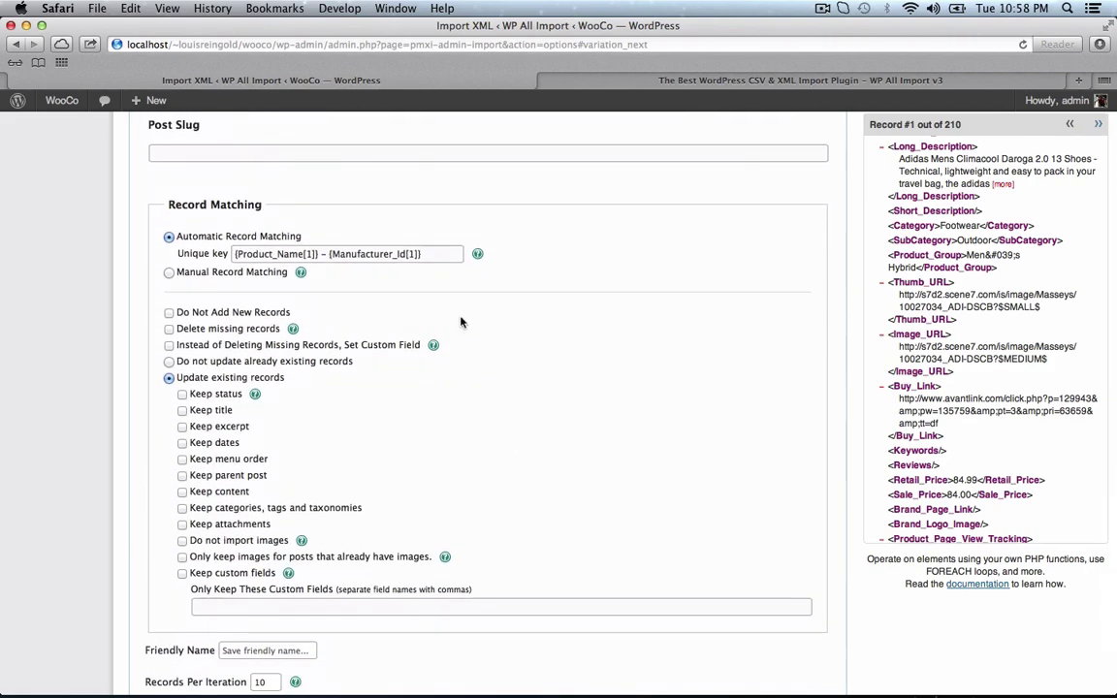
triple_click(438, 255)
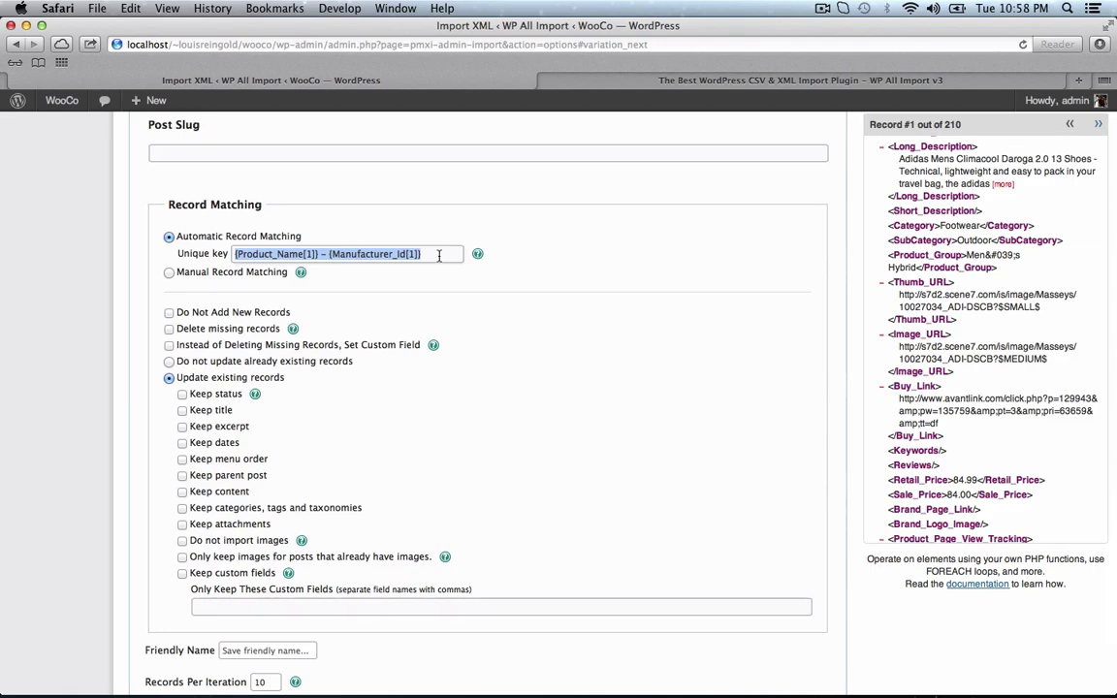
key(BackSpace)
scroll(931, 257, up, 5)
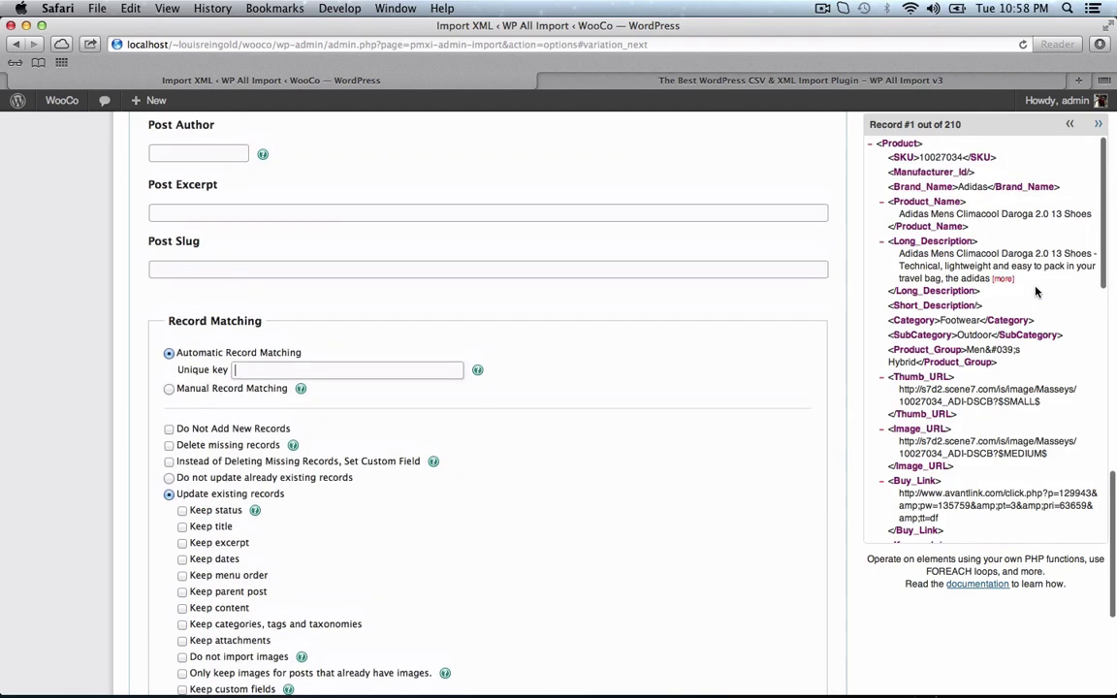
scroll(805, 370, down, 2)
drag(902, 157, 376, 302)
- Run the import with the configured settings and open the store's product list
scroll(493, 356, down, 5)
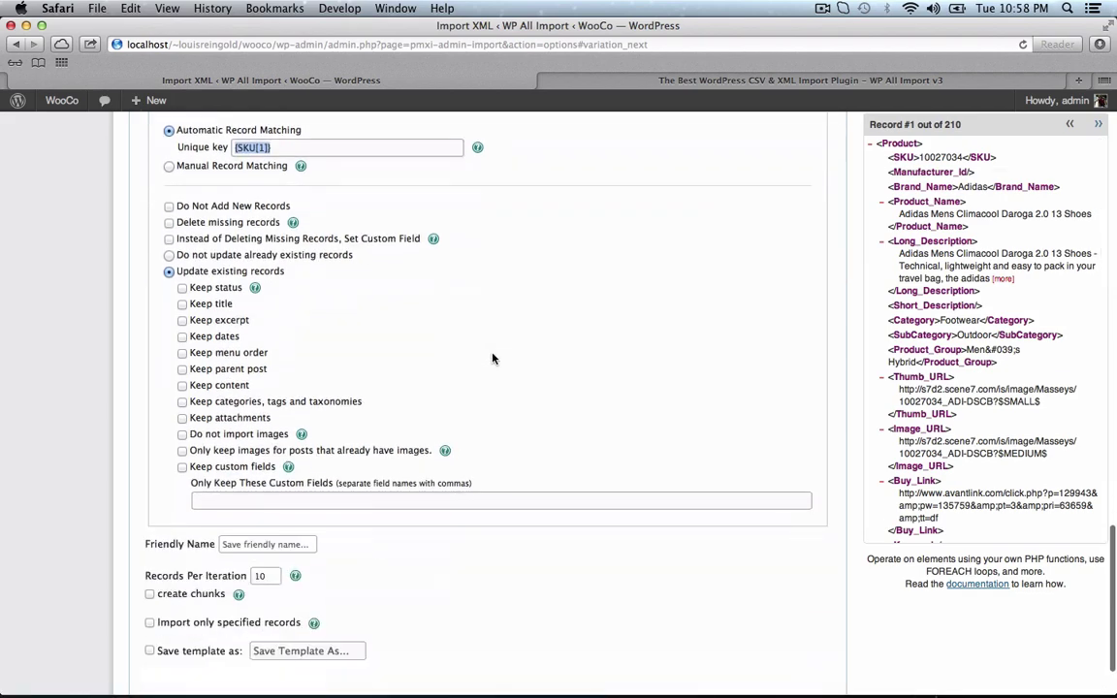
click(808, 640)
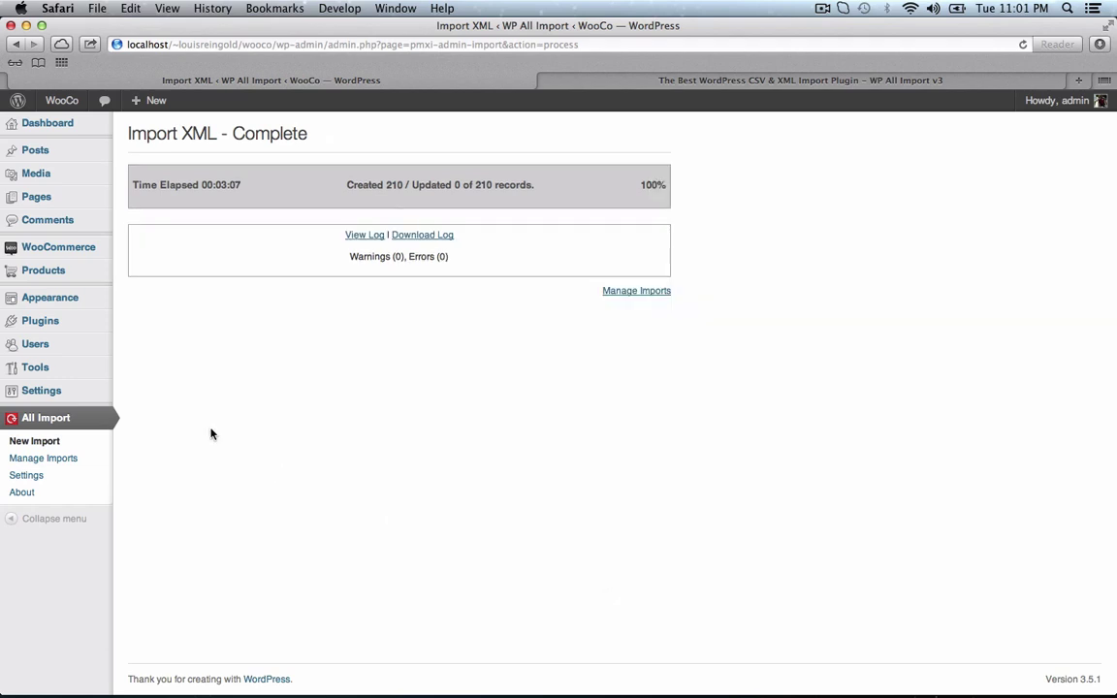
click(53, 274)
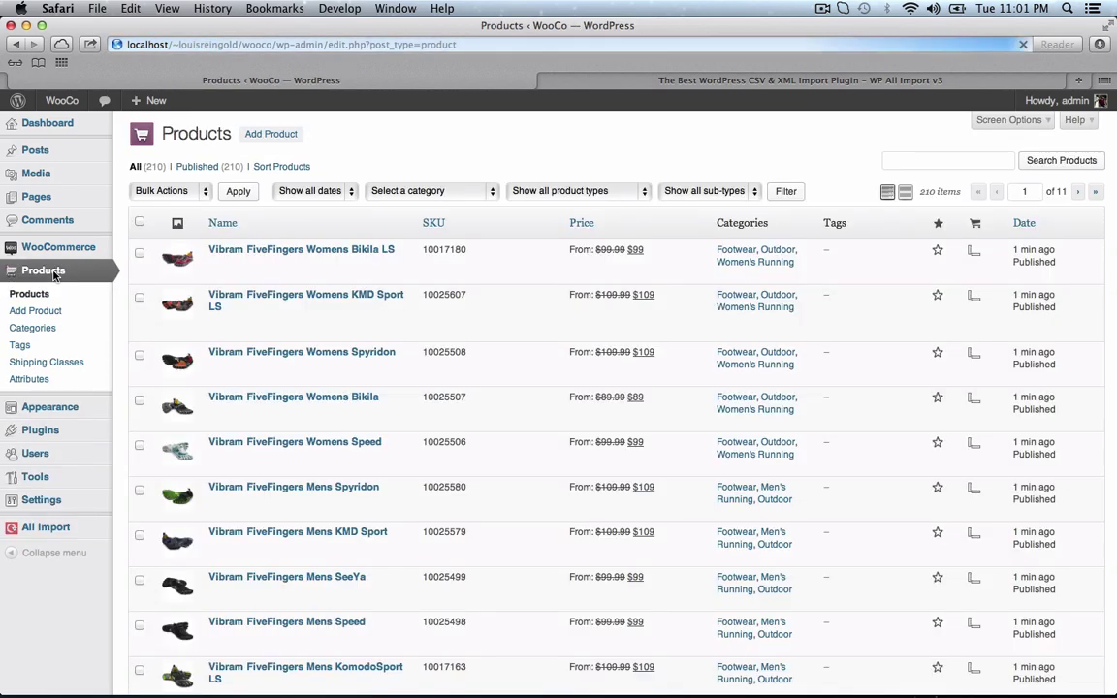
- Open the Vibram FiveFingers Mens KMD Sport product for editing and examine its variations, expanding the size 40" variation's details
scroll(548, 293, down, 5)
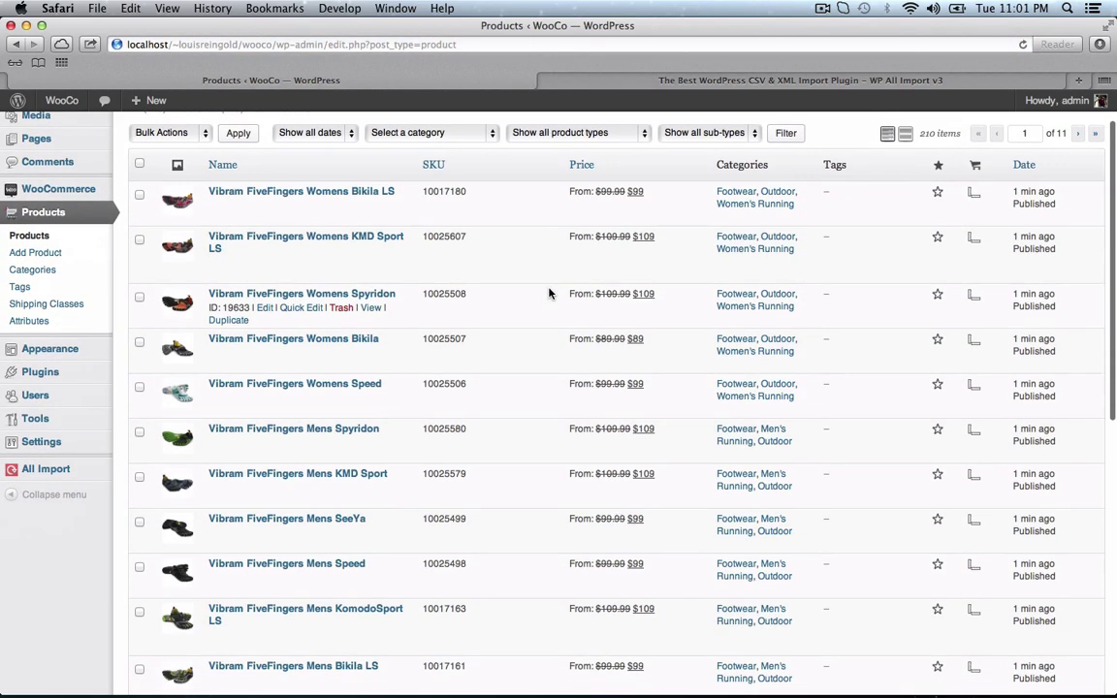
scroll(549, 292, down, 2)
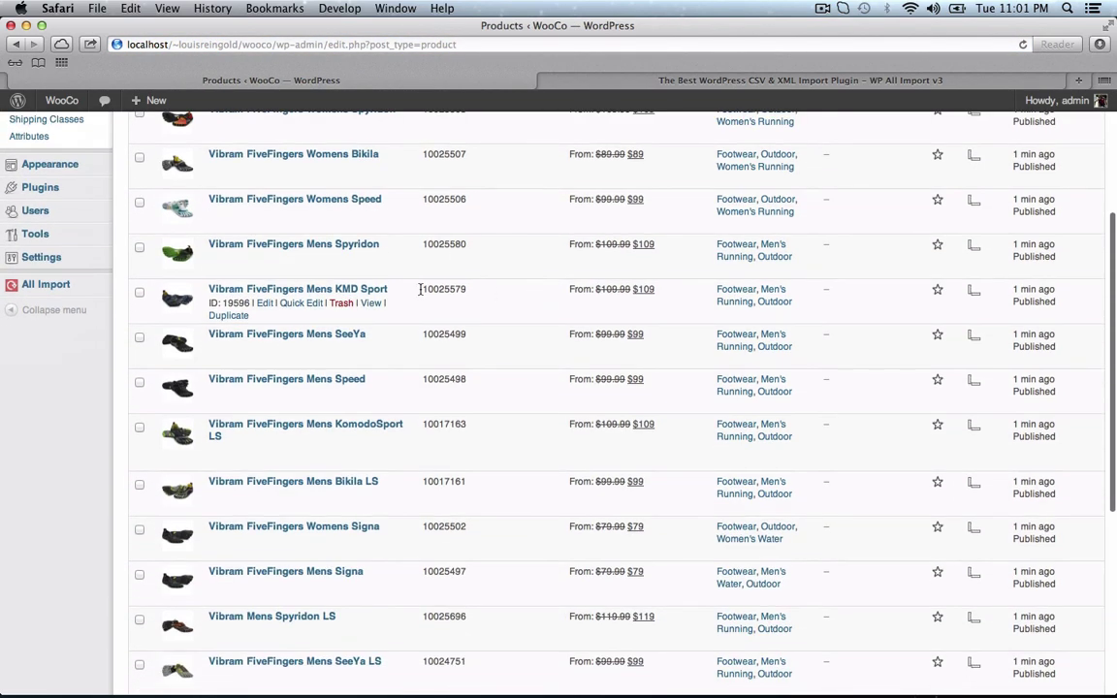
click(373, 290)
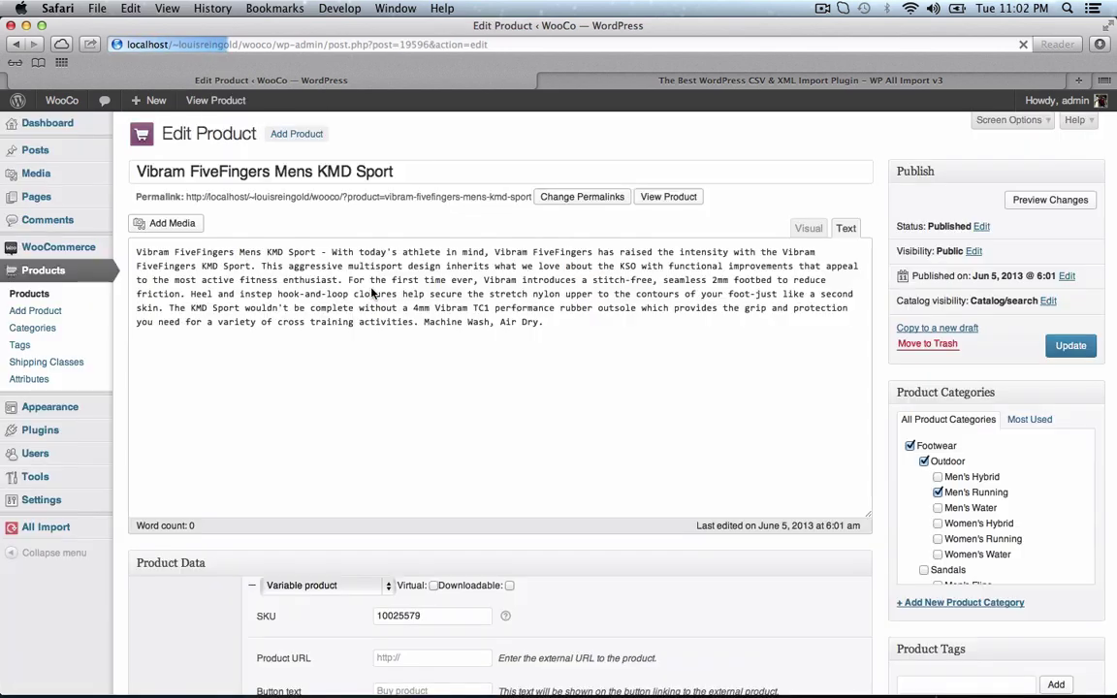
scroll(407, 339, down, 5)
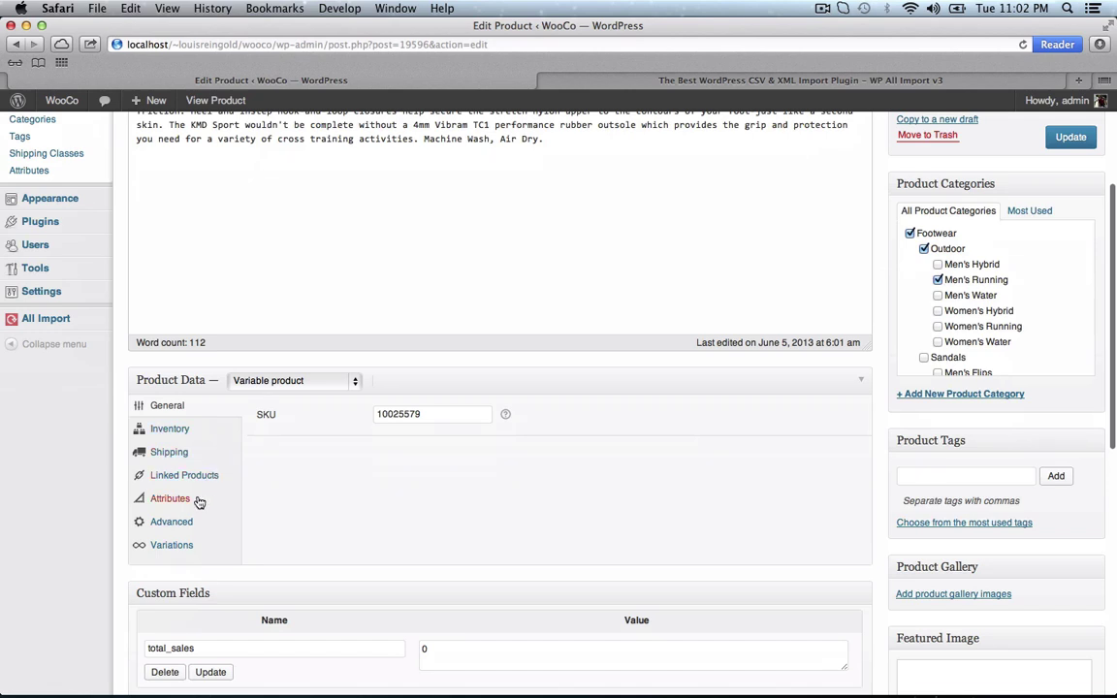
click(176, 545)
scroll(314, 499, down, 2)
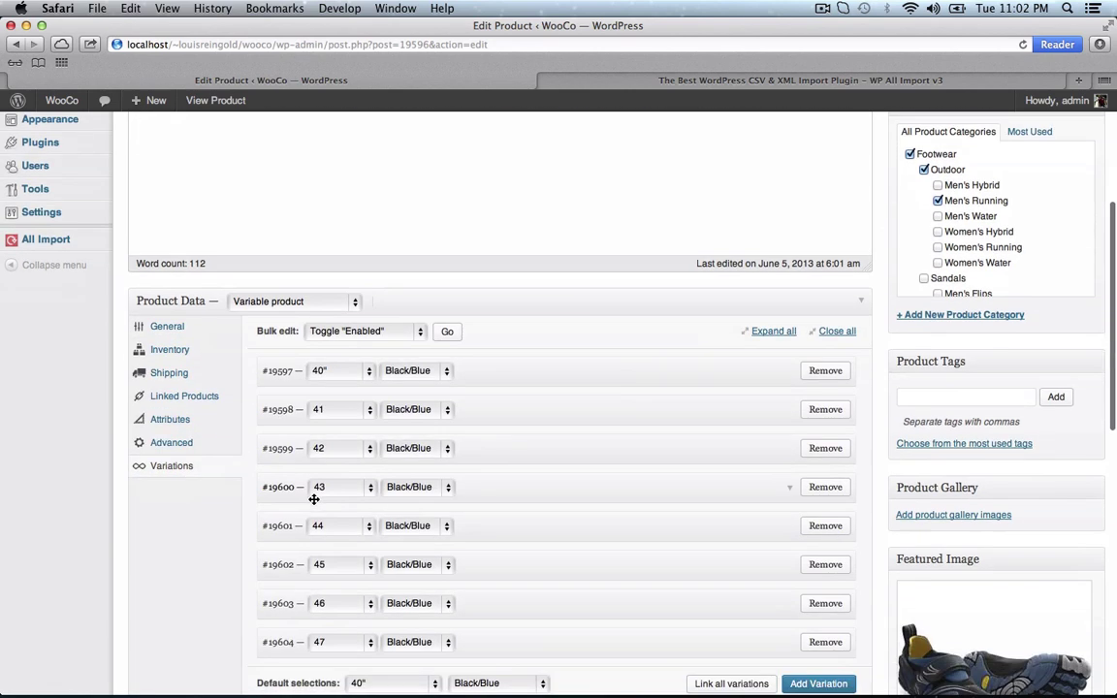
click(648, 369)
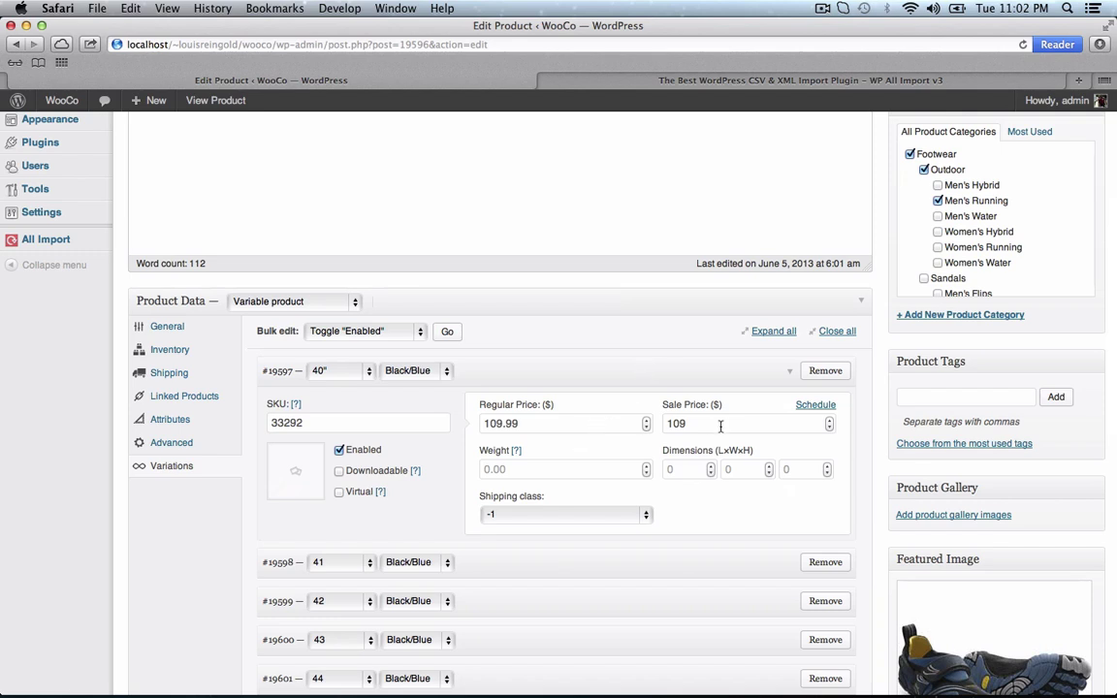
- Examine the product's Size and Color attribute values and its assigned product categories
click(192, 424)
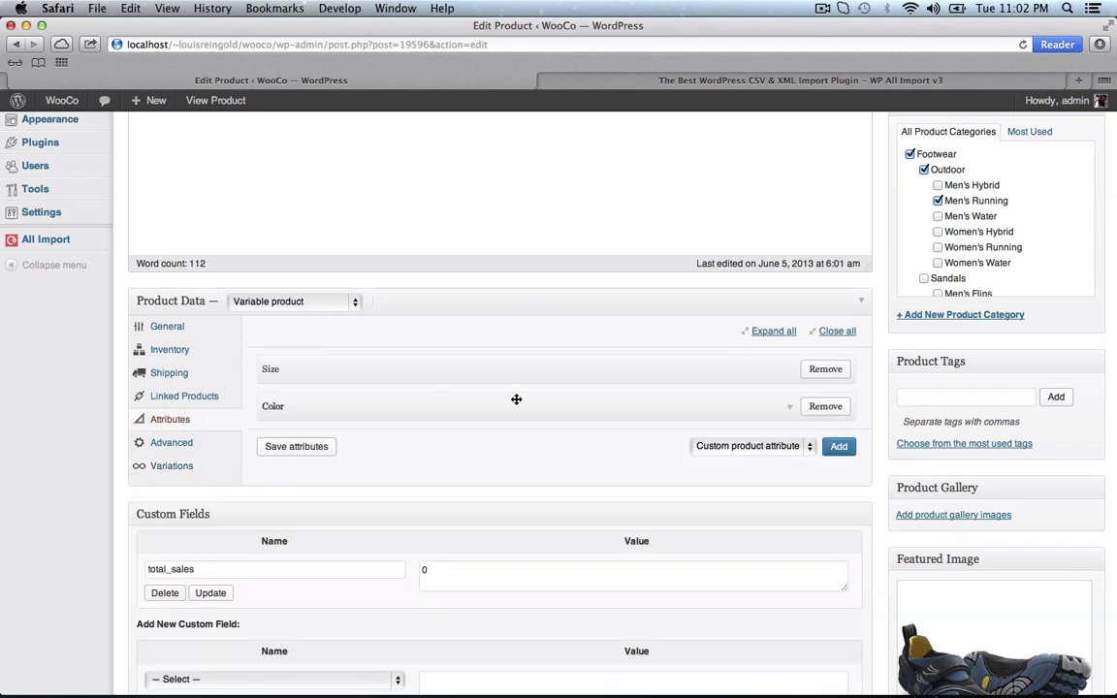
click(511, 404)
click(574, 362)
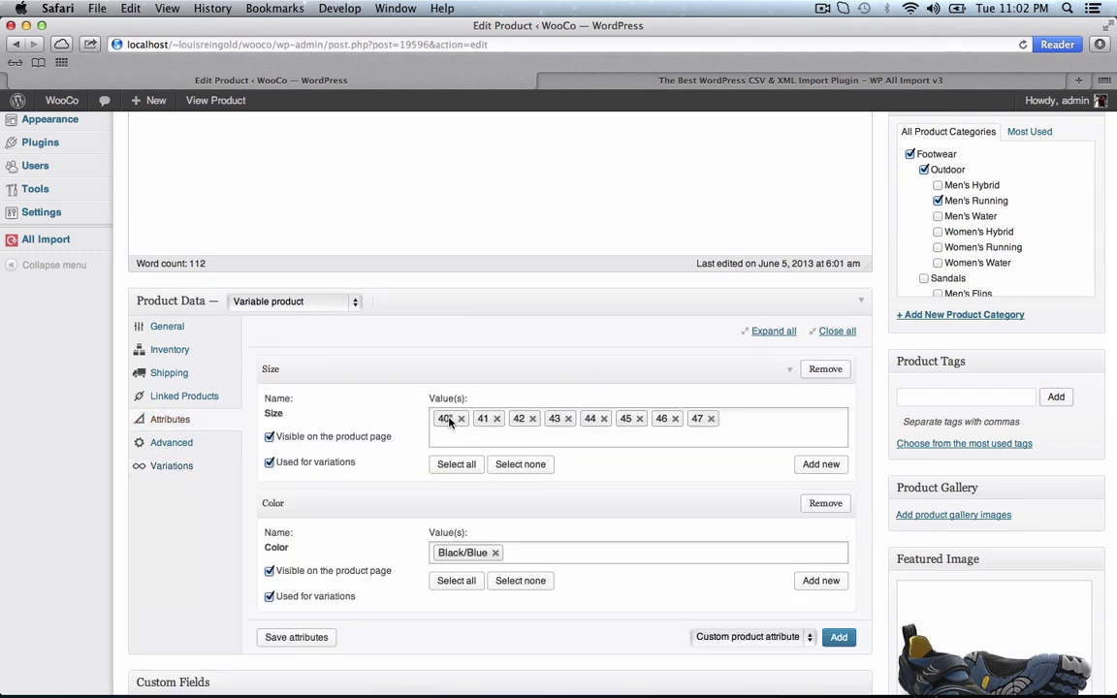
scroll(716, 489, up, 5)
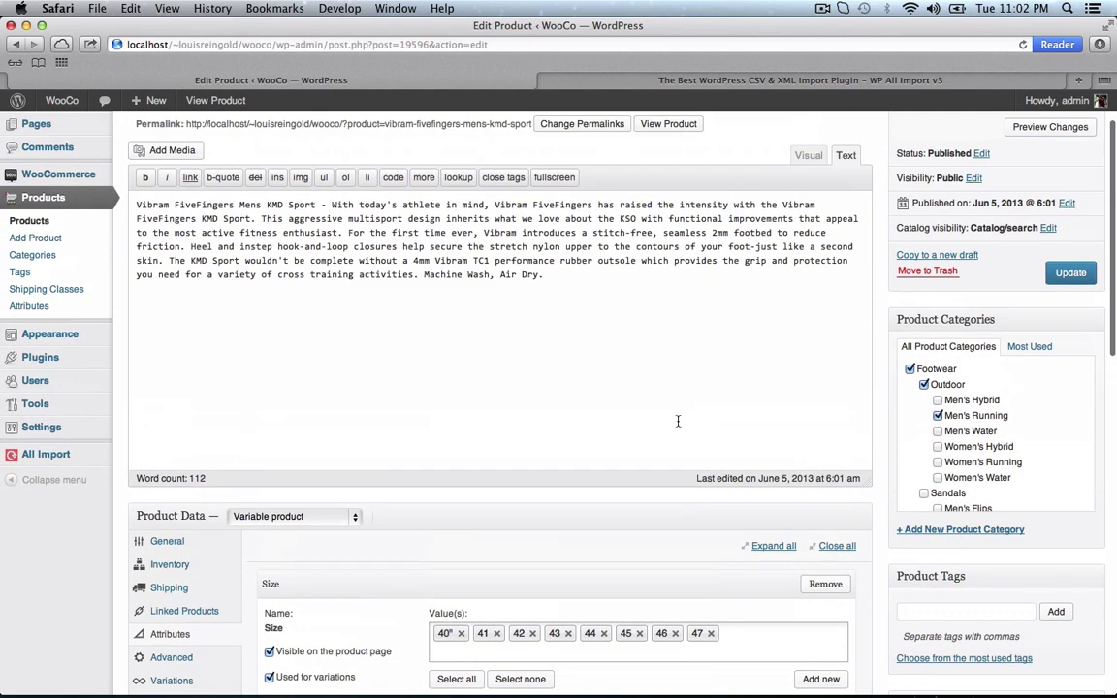
scroll(972, 442, down, 1)
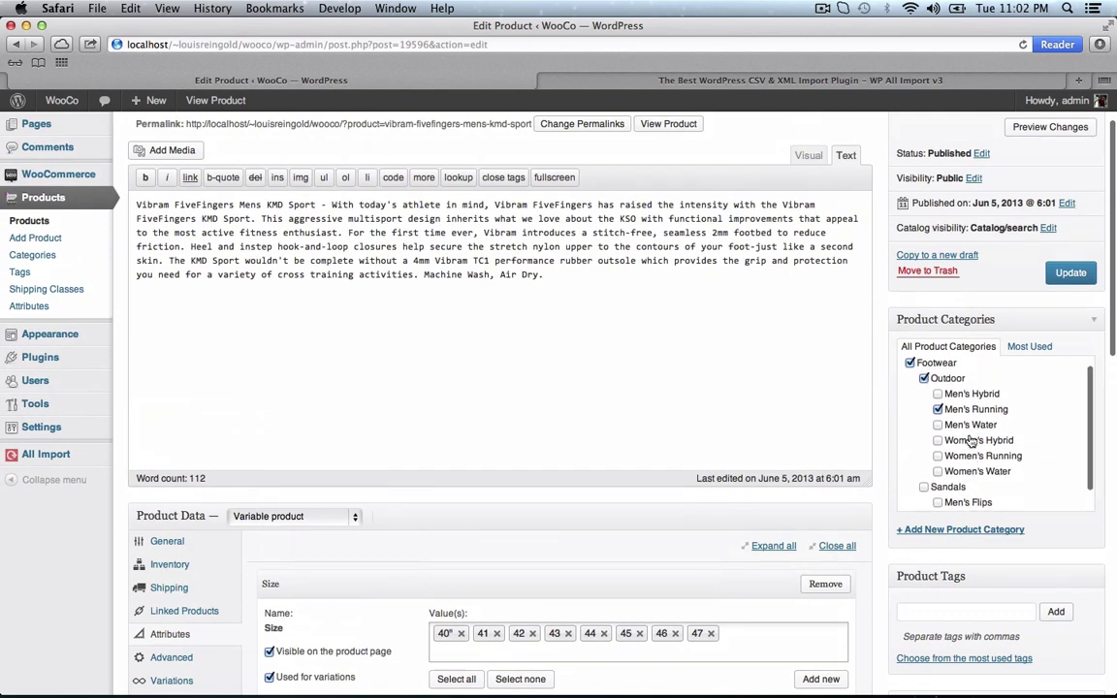
scroll(902, 388, up, 2)
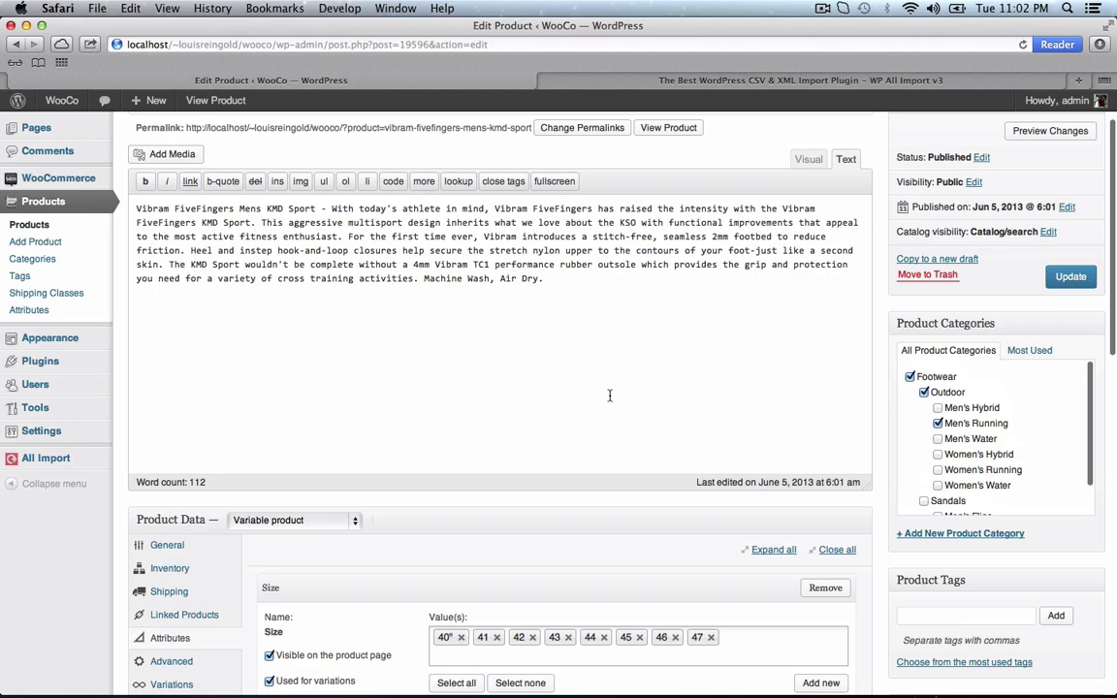
- View the product in the store and add it to the cart in size 44 and color Black/Blue
scroll(610, 396, up, 2)
click(655, 197)
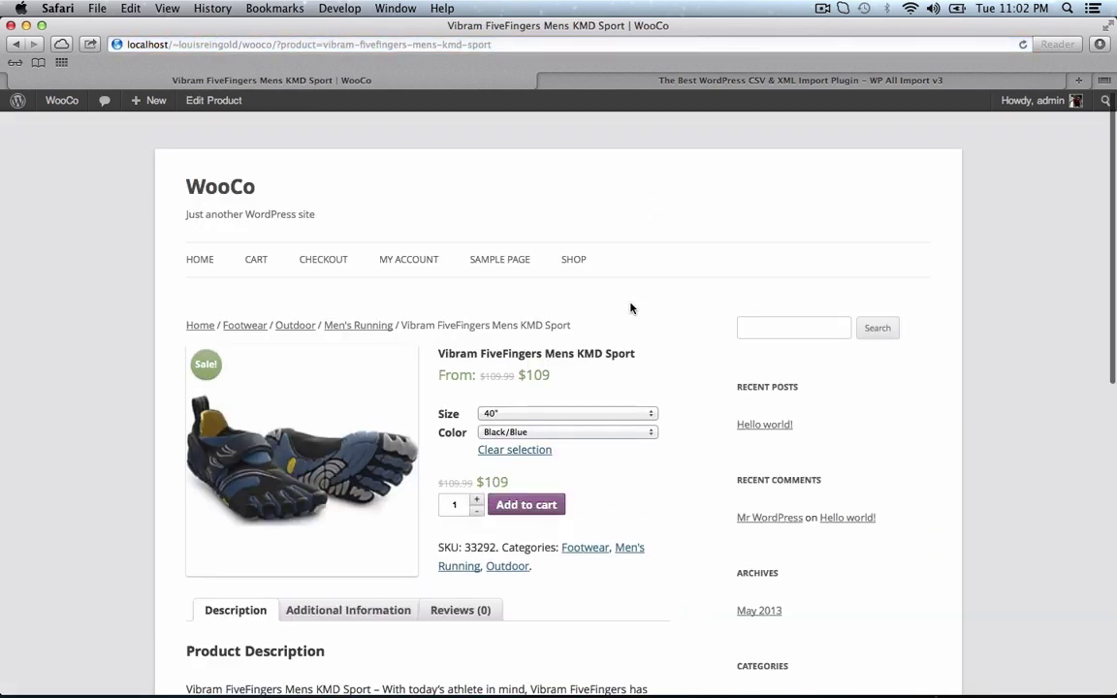
scroll(631, 309, down, 3)
click(600, 330)
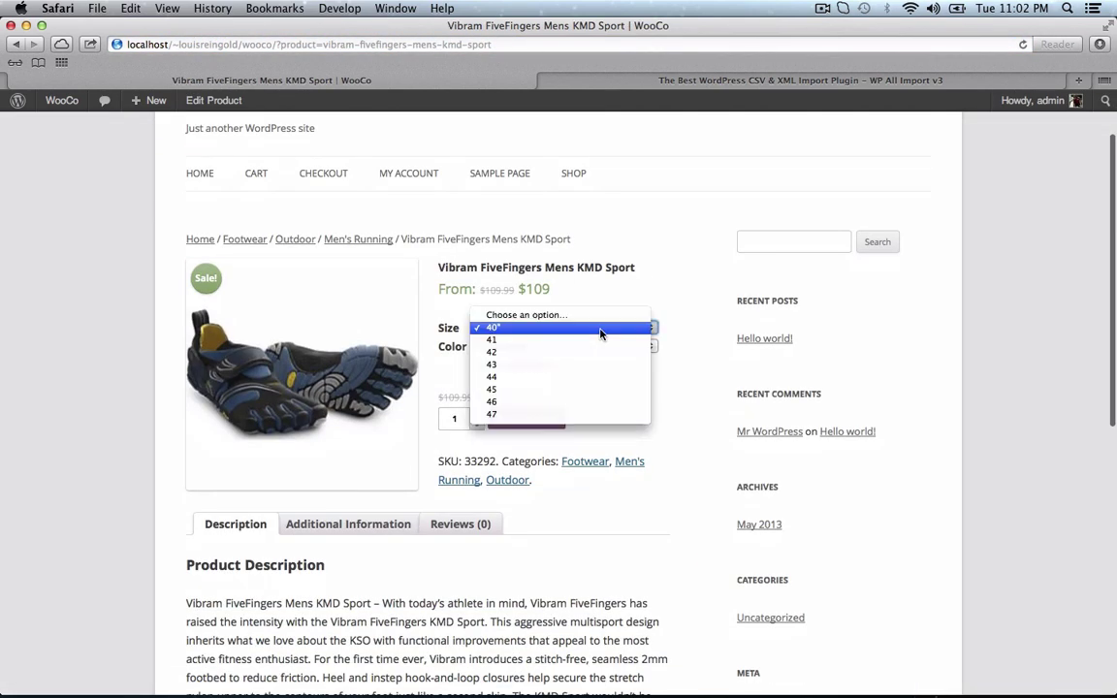
click(568, 376)
click(602, 349)
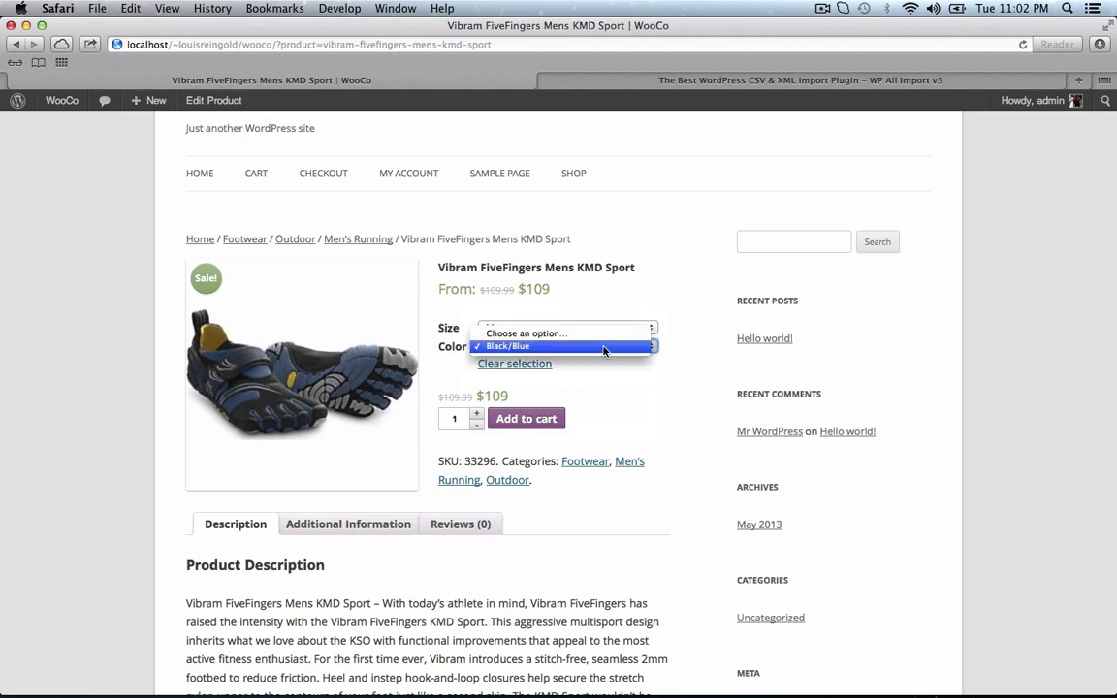
click(603, 348)
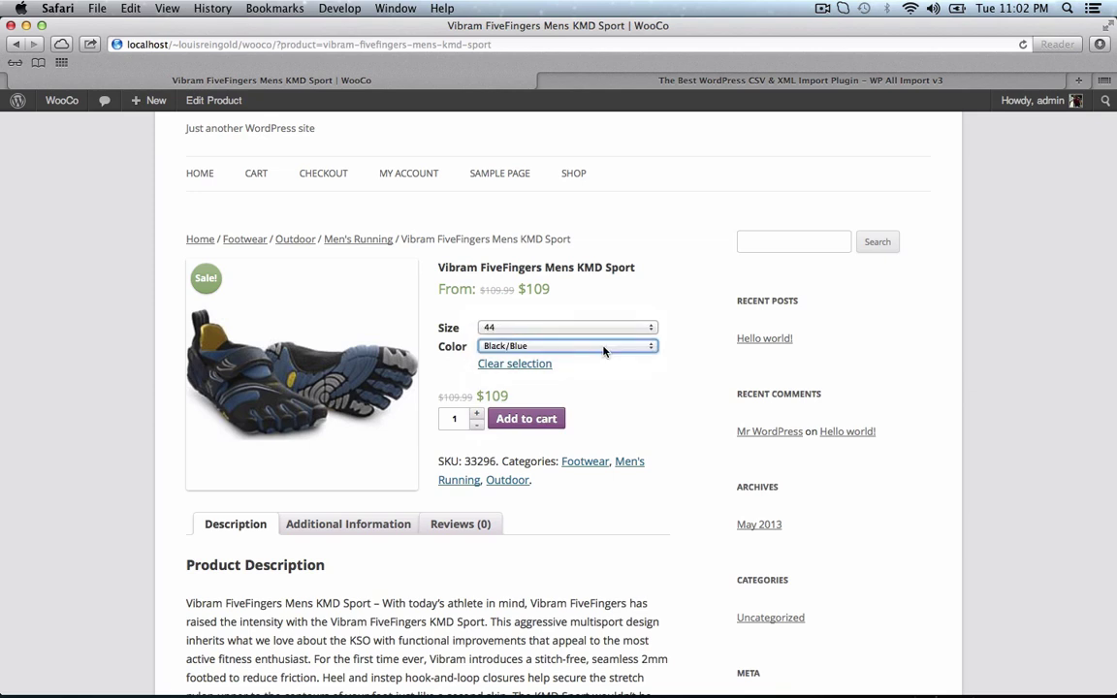
click(527, 419)
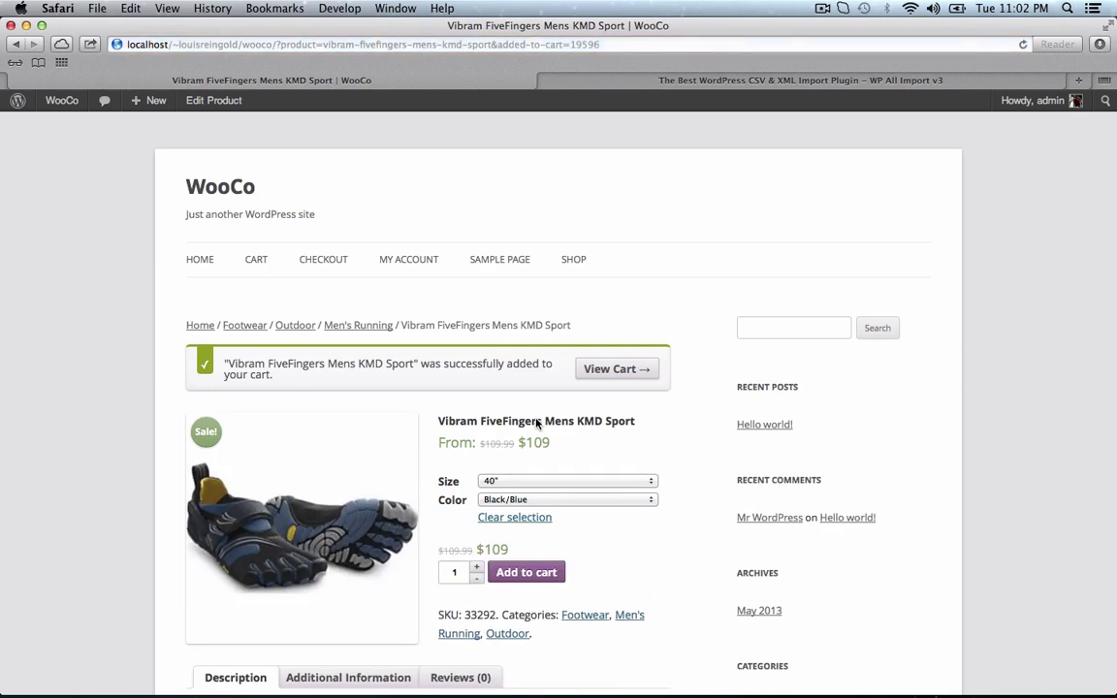
- View the last Chaco Mens Flip Vibe on the shop's first page, and switch to the WP All Import website's WooCommerce add-on page
click(582, 259)
scroll(545, 479, down, 1)
scroll(546, 478, down, 10)
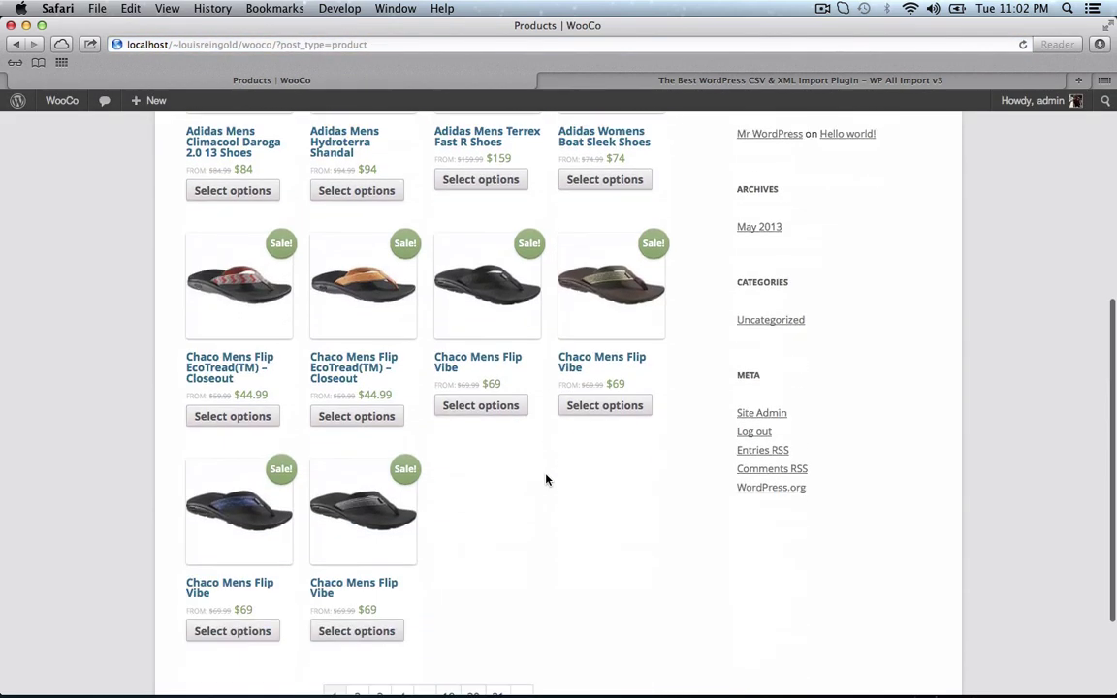
click(364, 496)
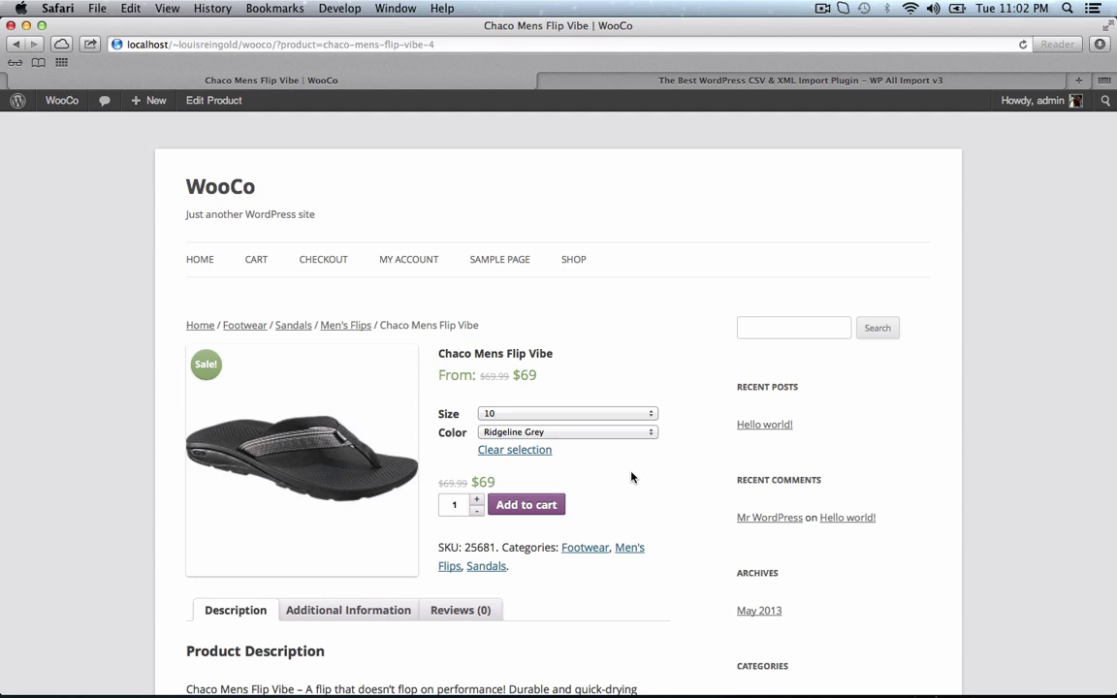
click(706, 80)
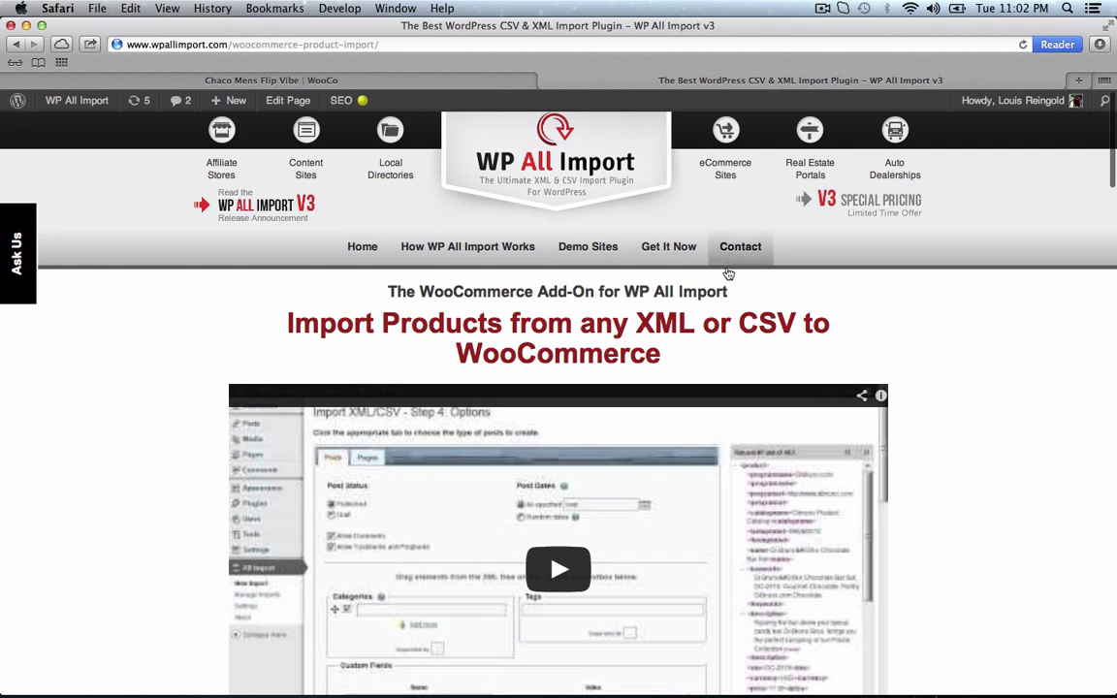